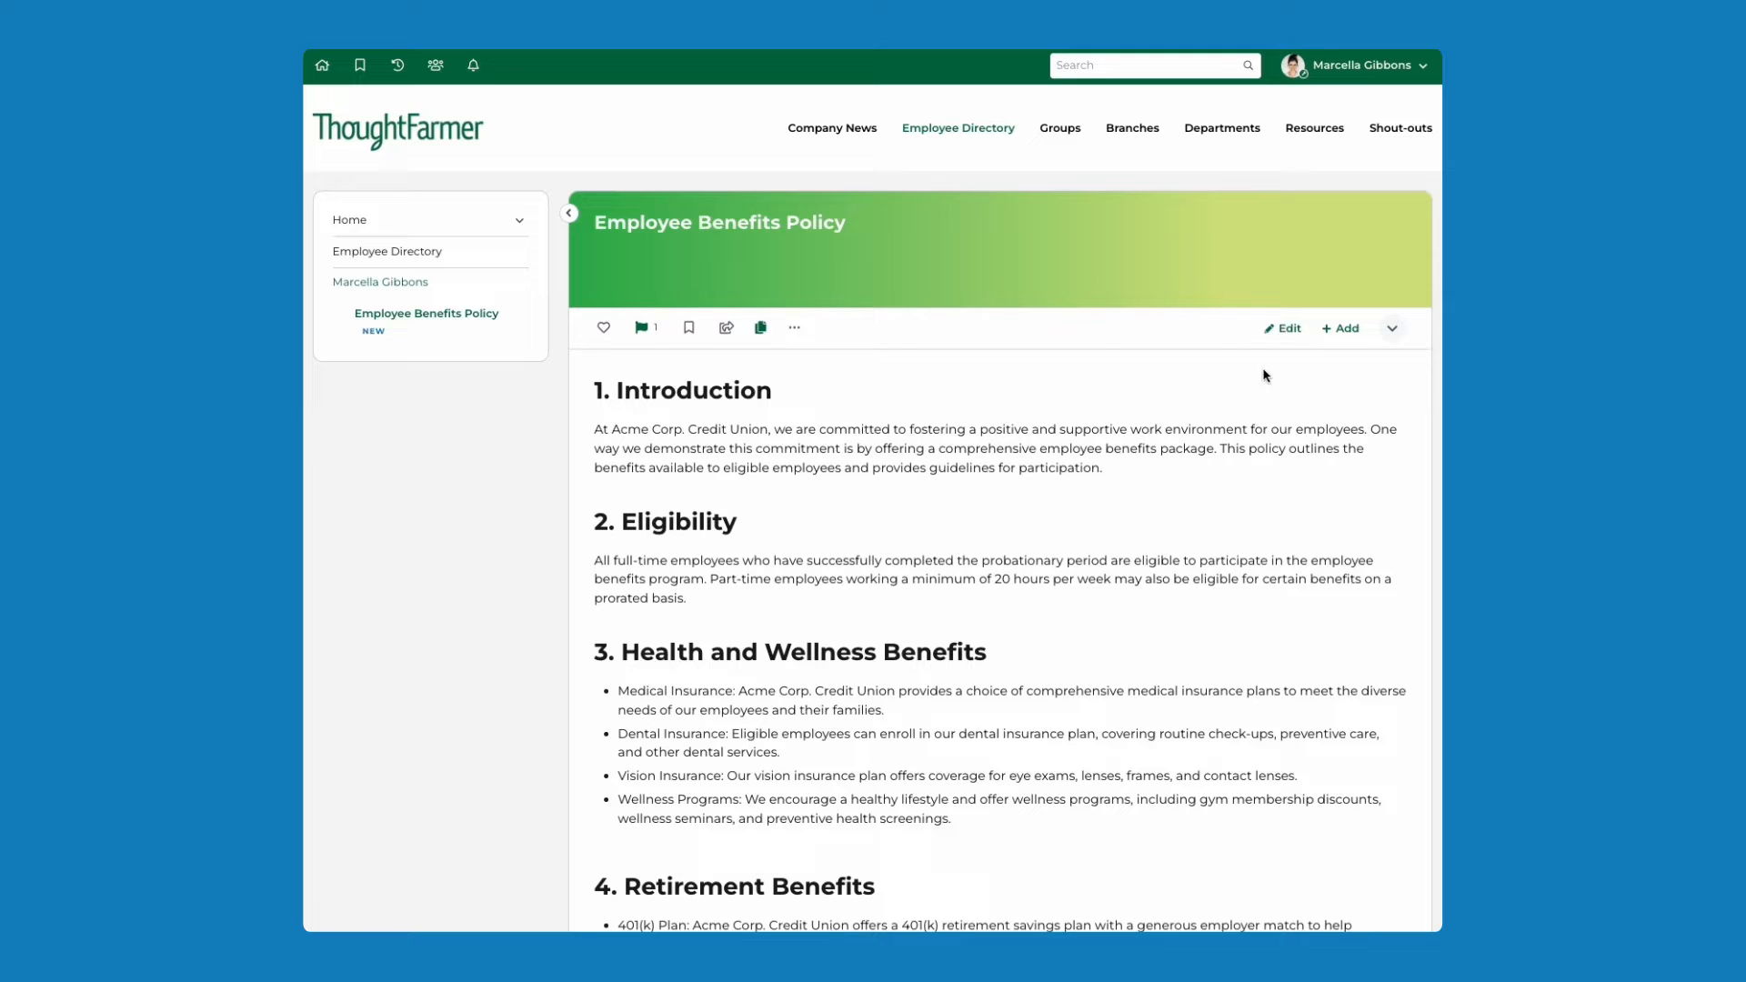
# Open the page for editing and link "Acme Corp. Credit Union" in the Introduction to the Employee Benefits Policy page.
pyautogui.click(1289, 333)
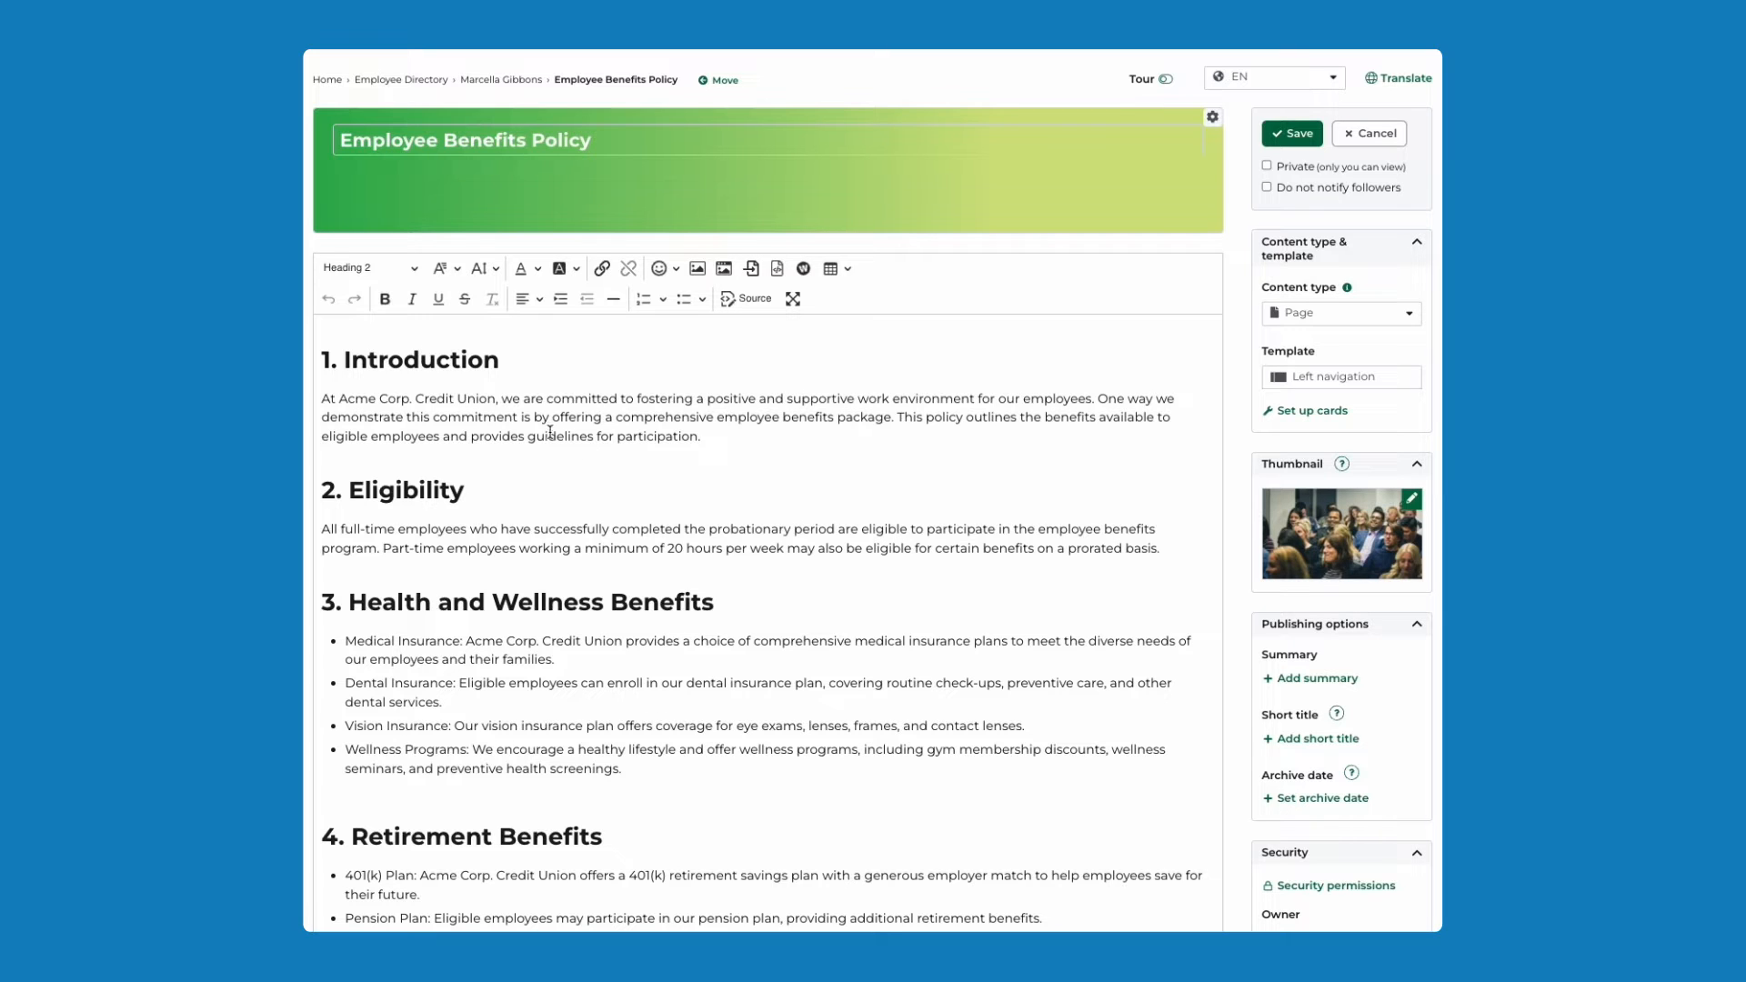
pyautogui.click(491, 397)
pyautogui.moveTo(491, 397); pyautogui.dragTo(340, 397)
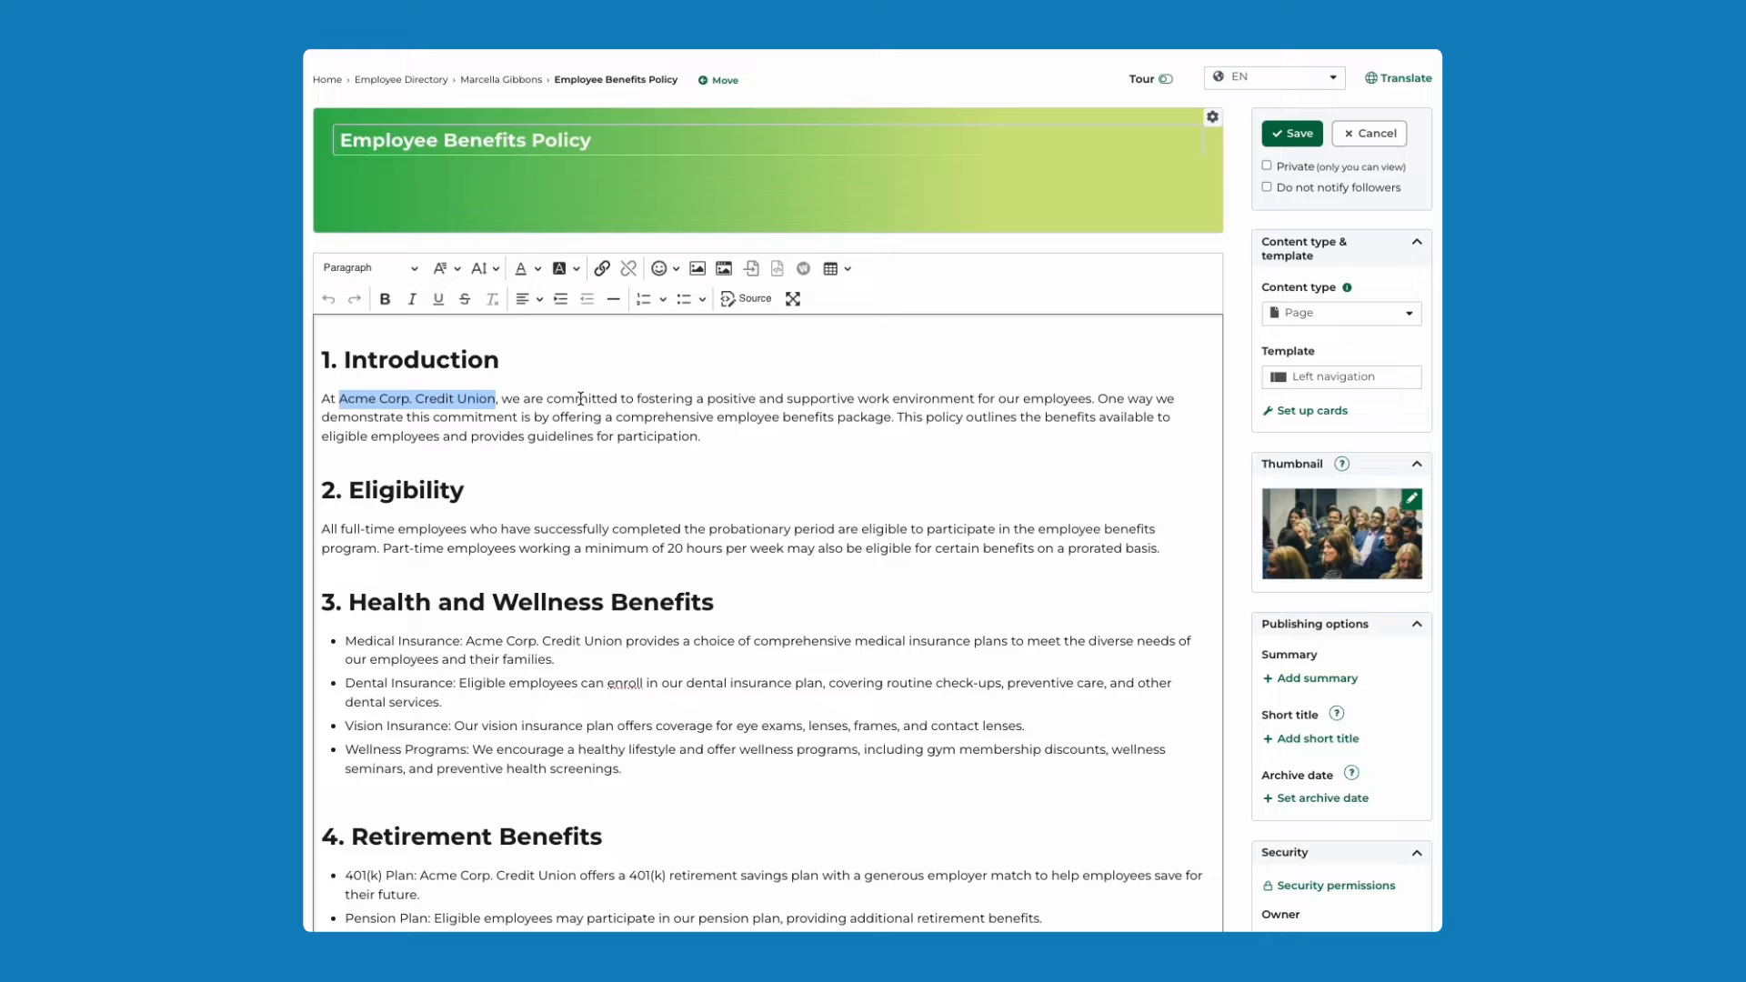
pyautogui.hotkey('ctrl', 'k')
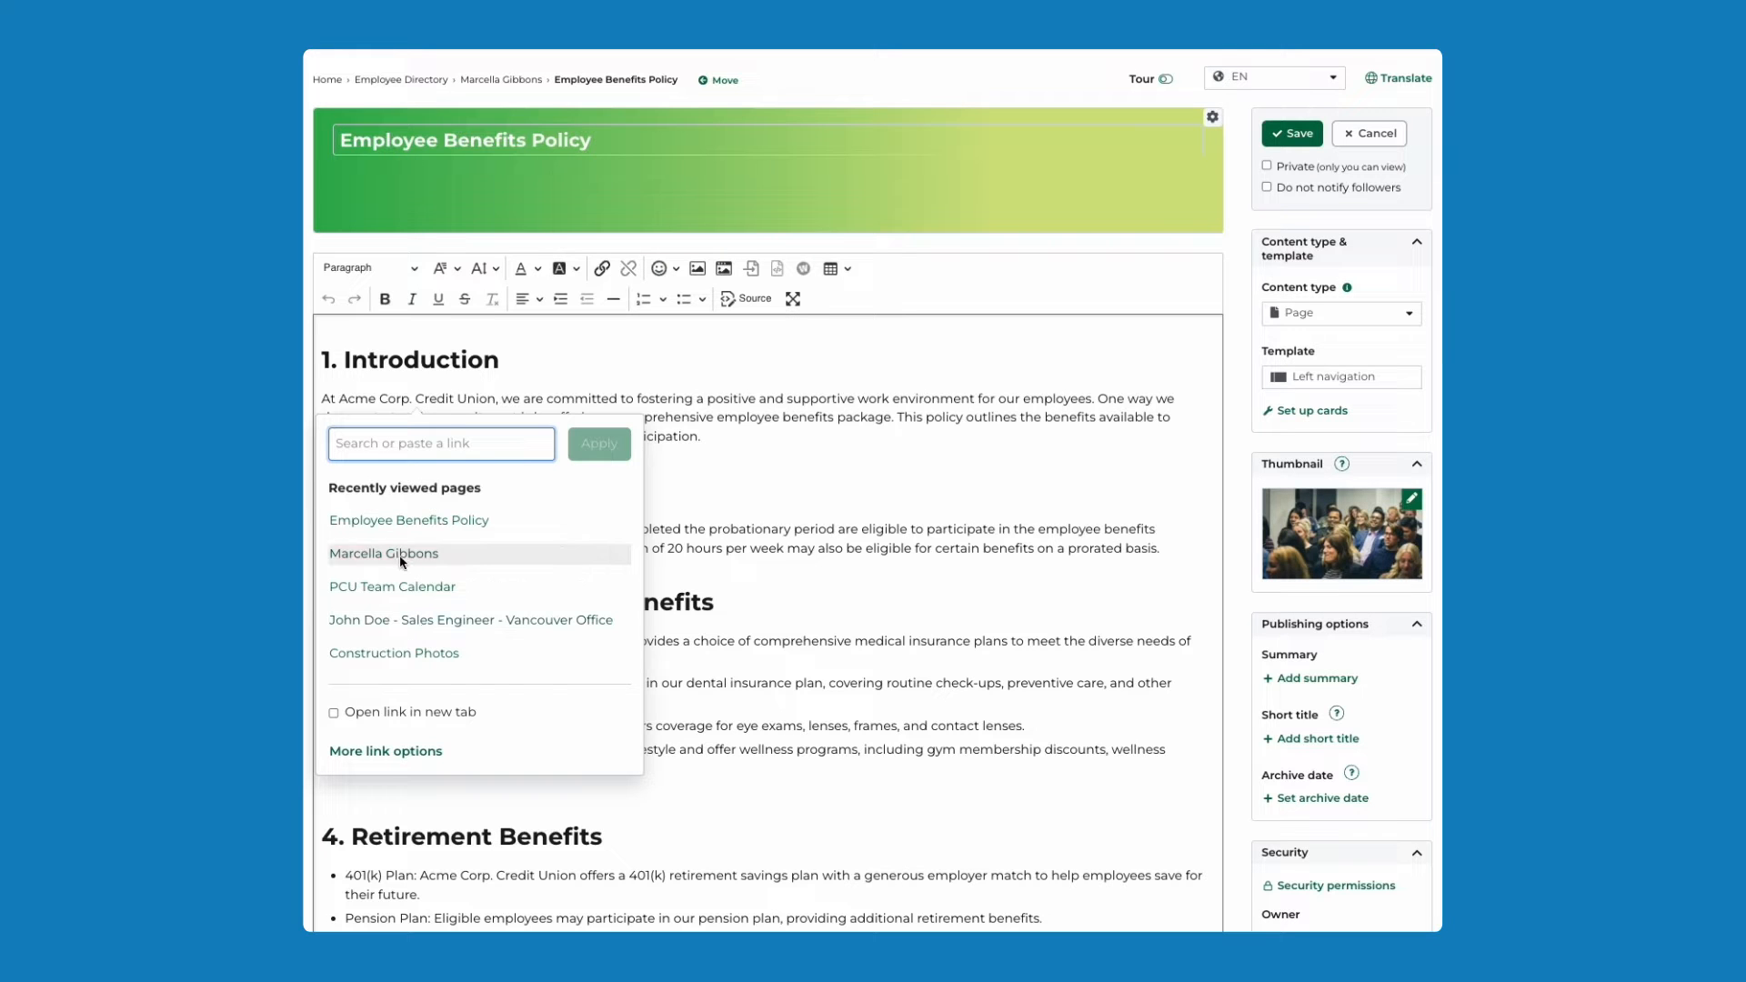
pyautogui.click(396, 520)
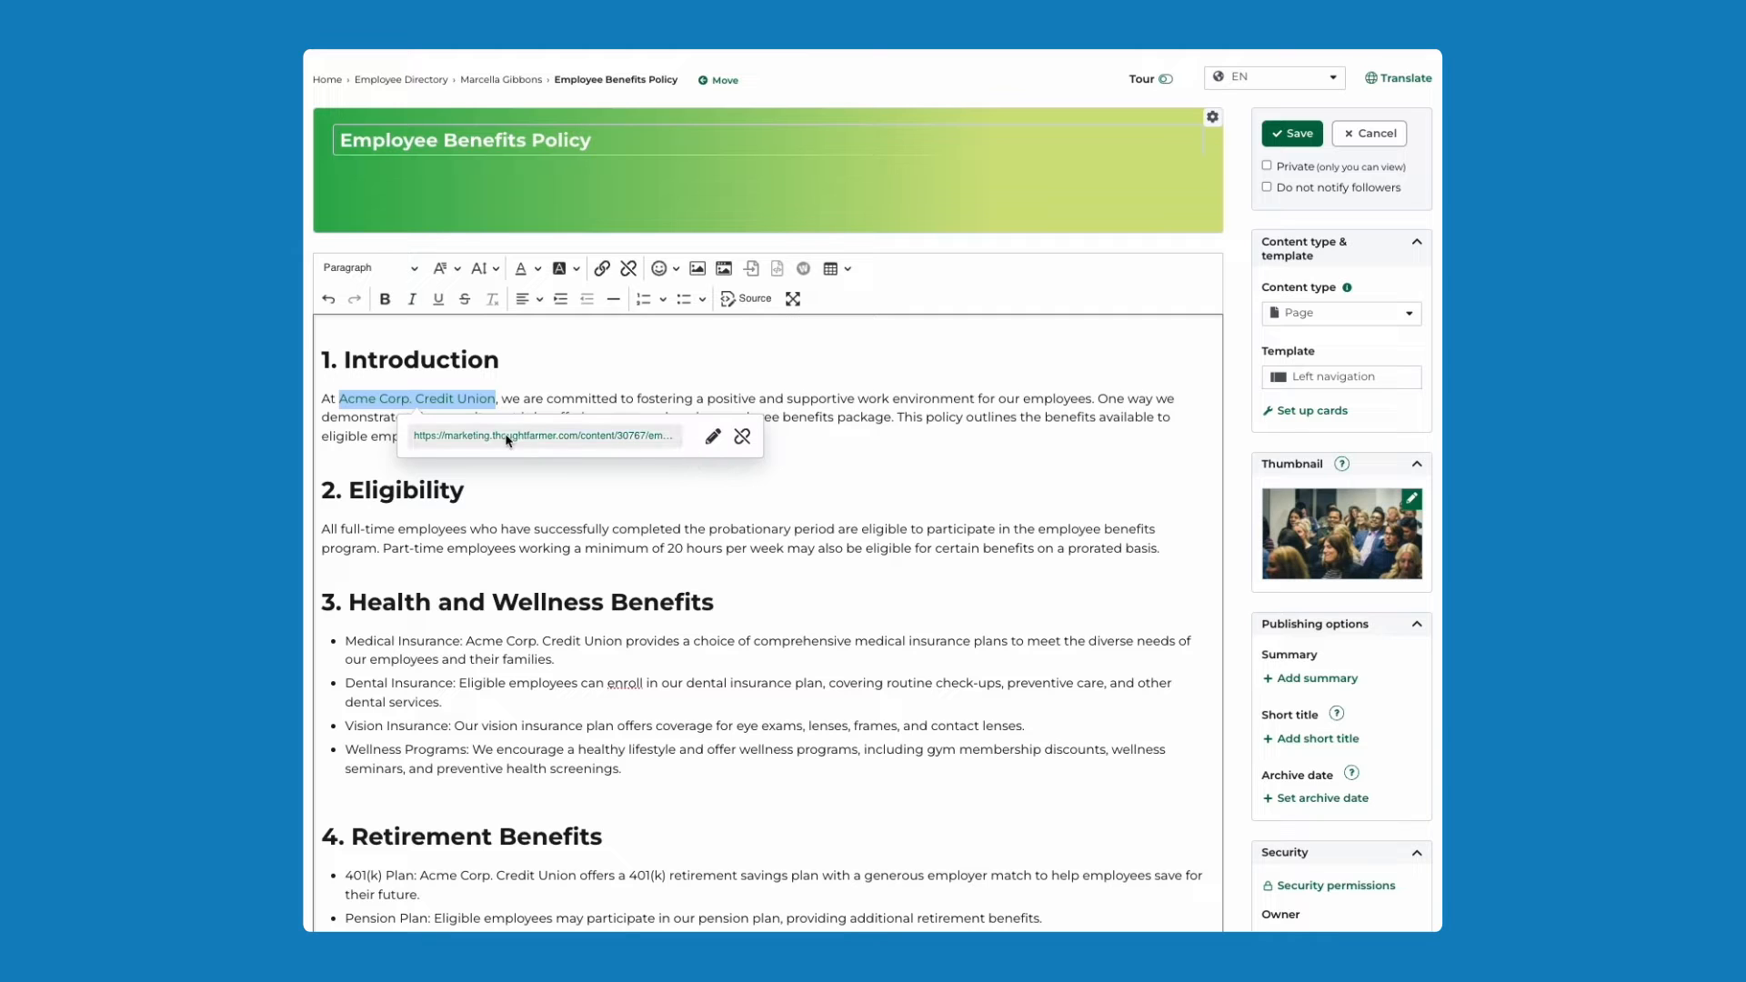
# Examine the advanced options and target address of the "Acme Corp. Credit Union" link without changing them.
pyautogui.click(713, 439)
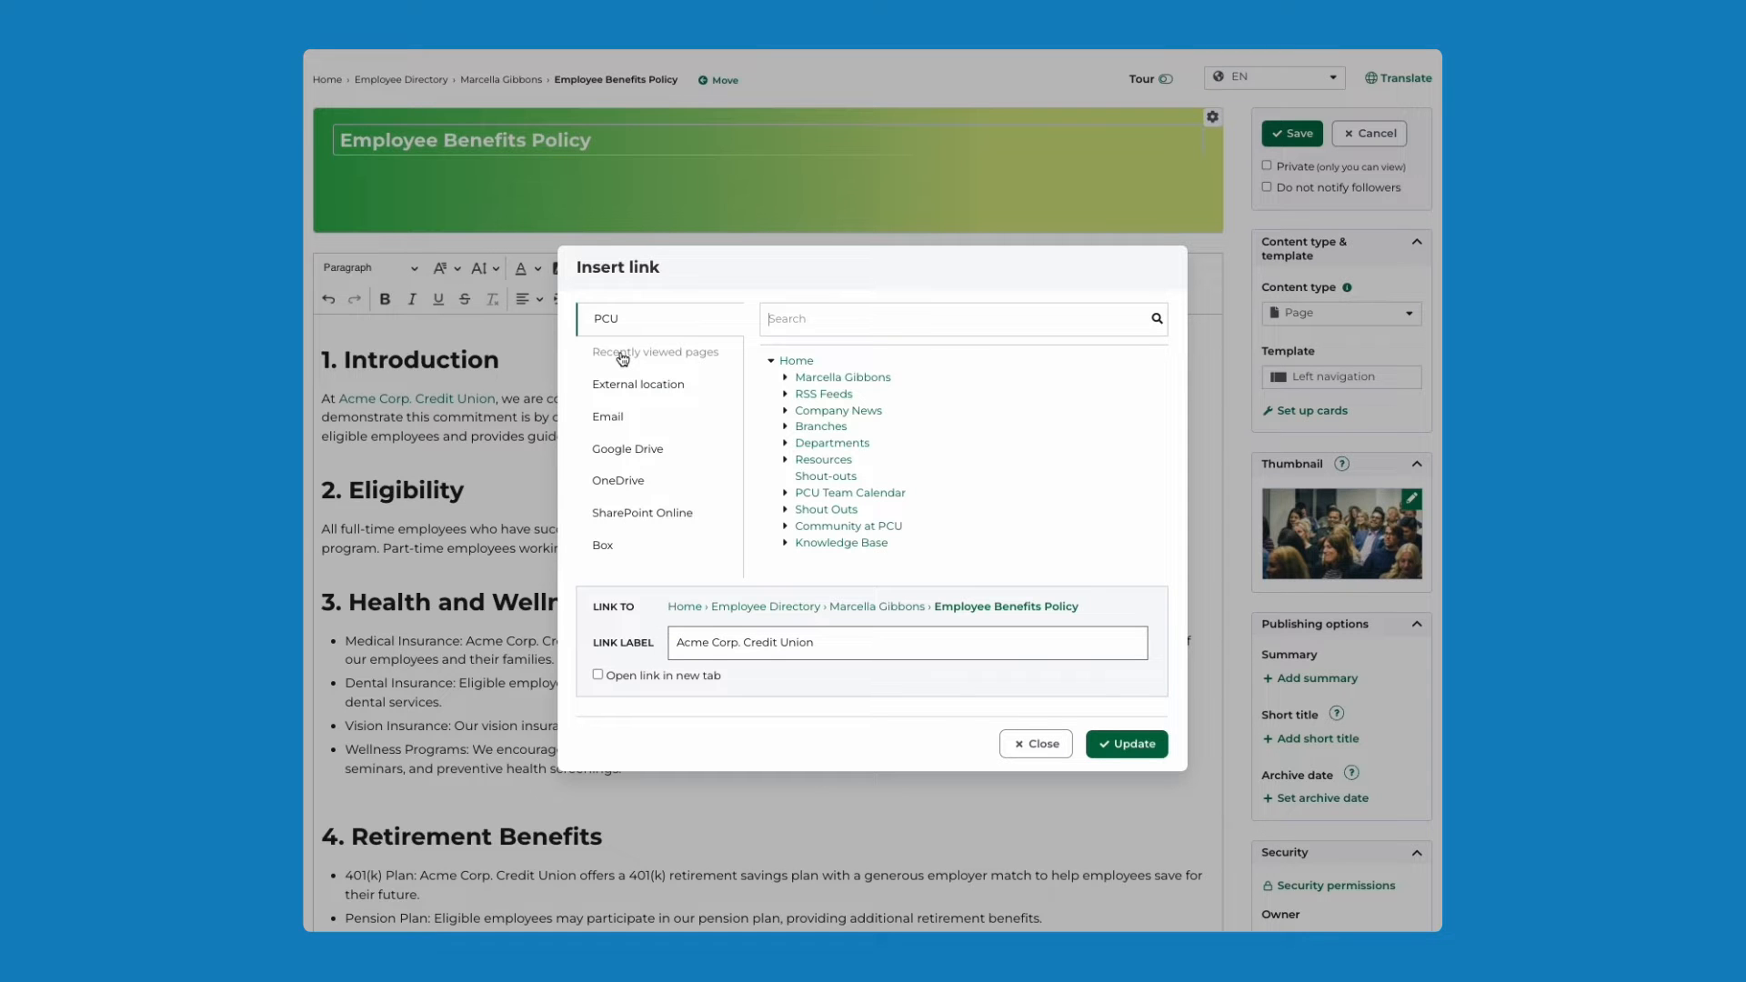
pyautogui.click(1037, 744)
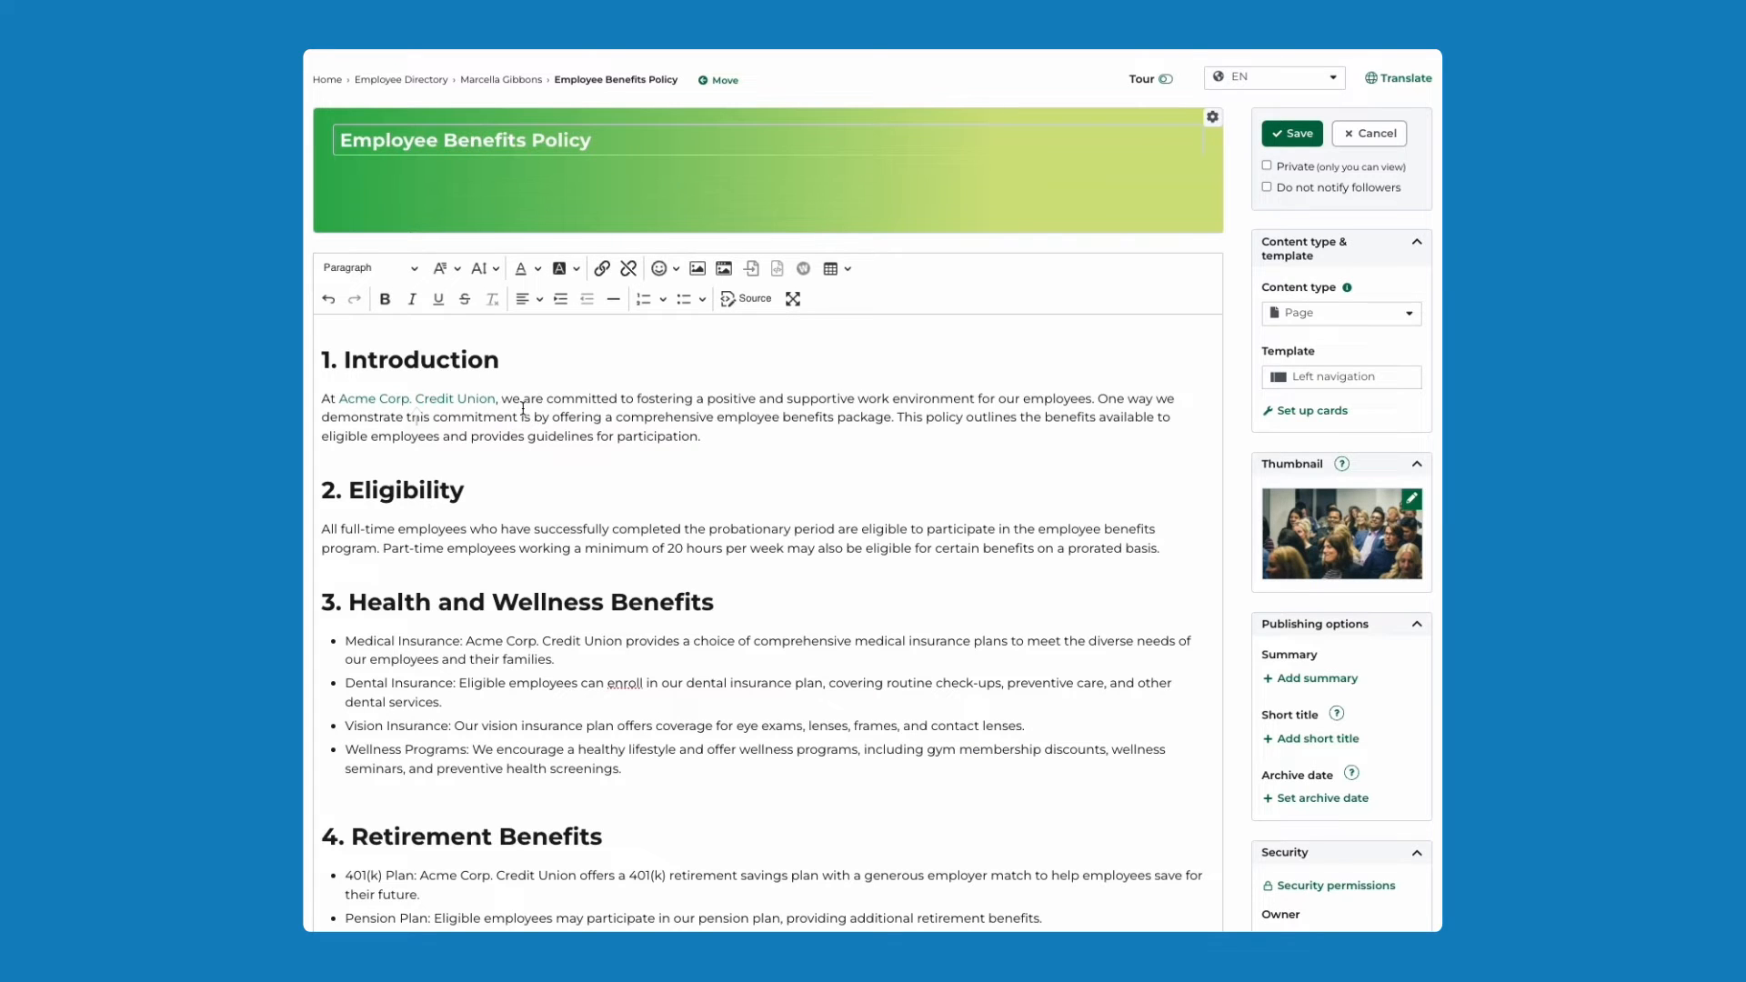
pyautogui.click(459, 400)
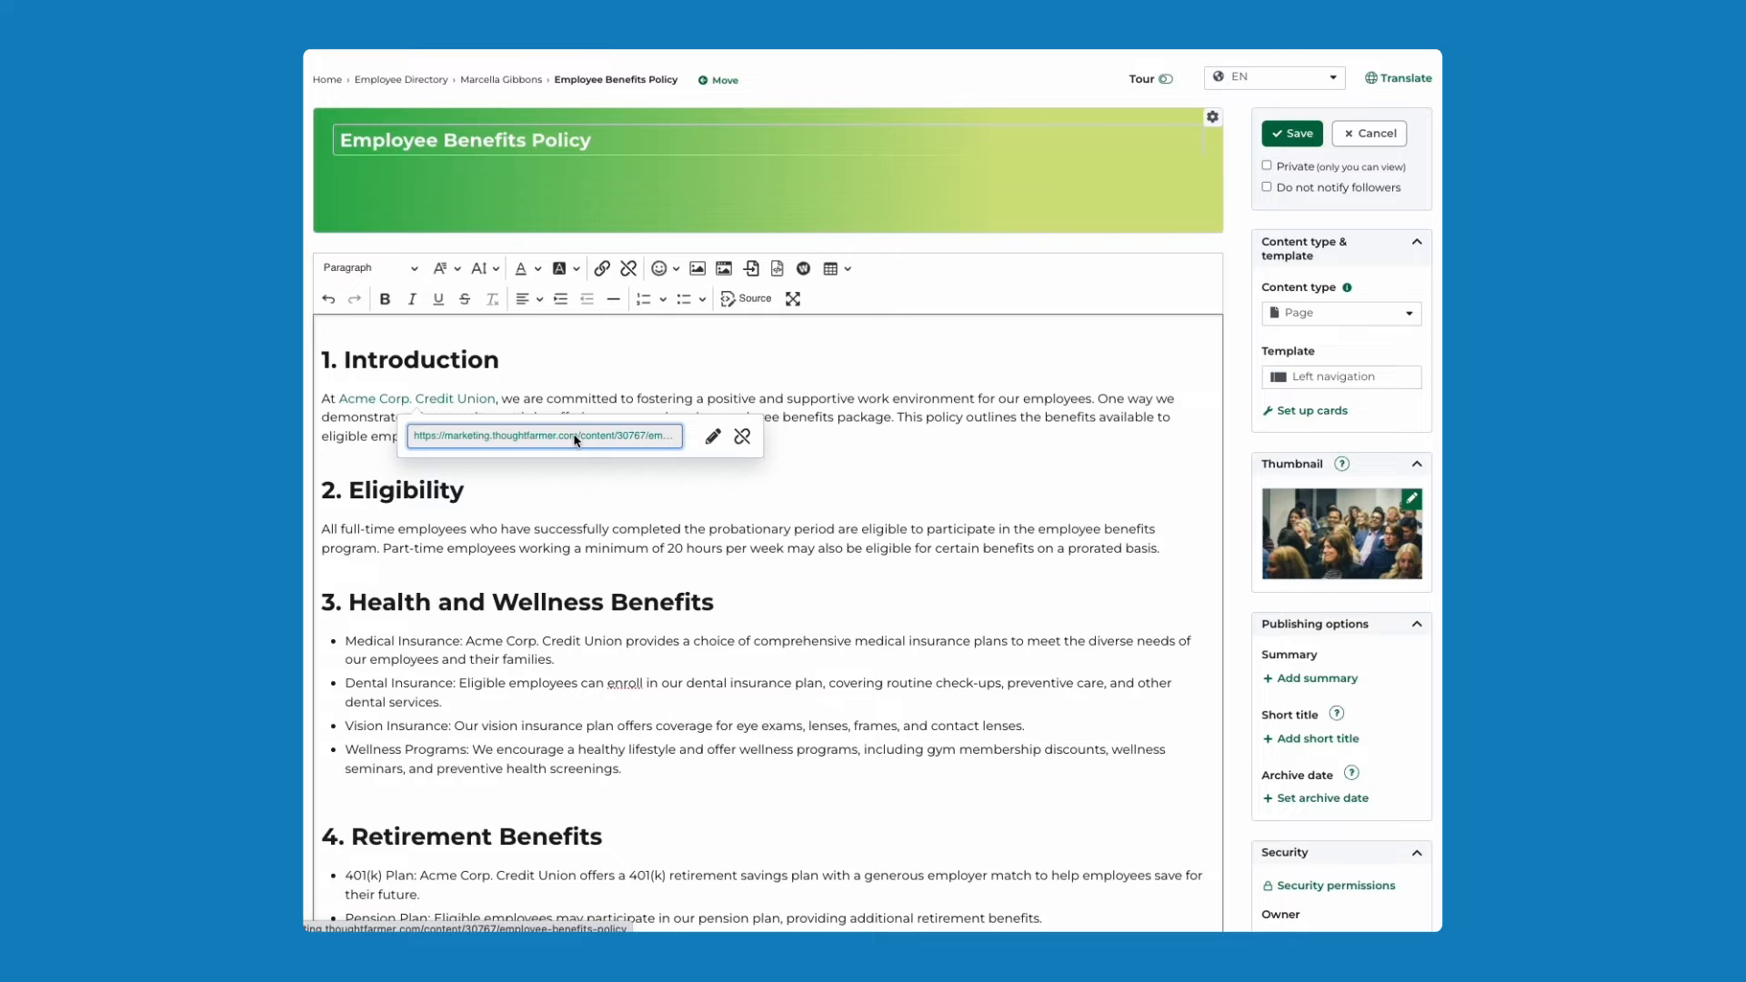
pyautogui.click(605, 475)
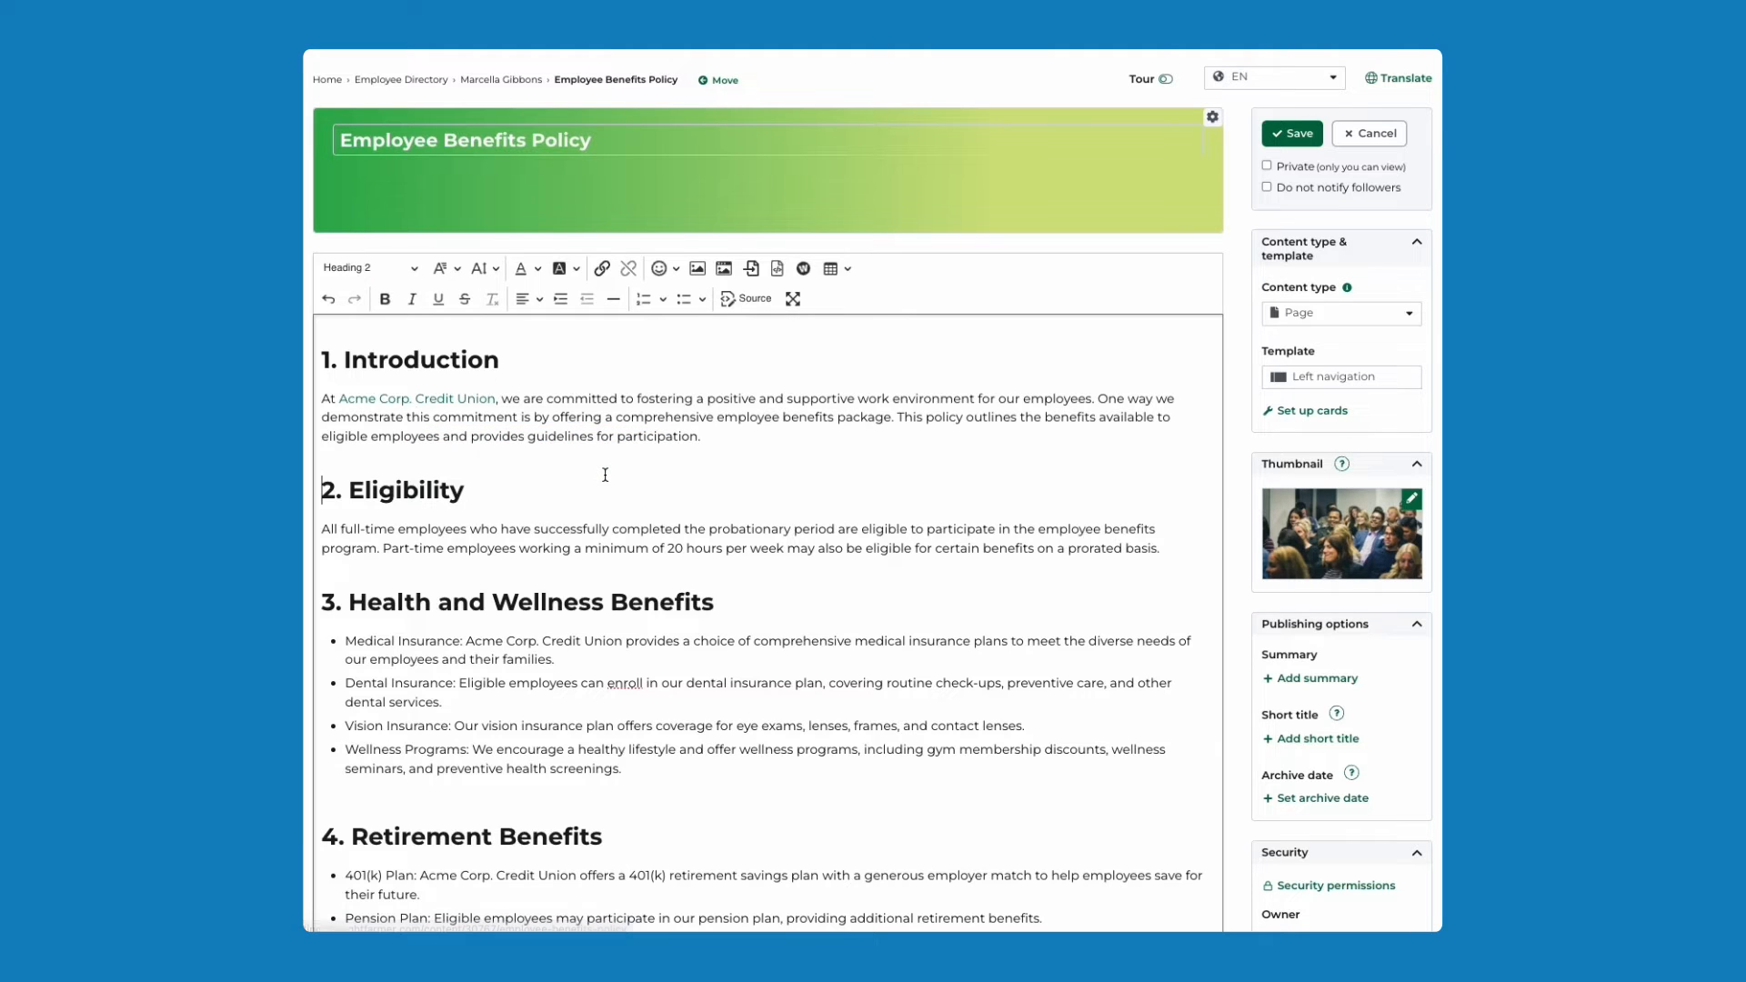
# Insert a table with three columns and two rows on a new line below the Introduction paragraph.
pyautogui.click(702, 440)
pyautogui.press('Return')
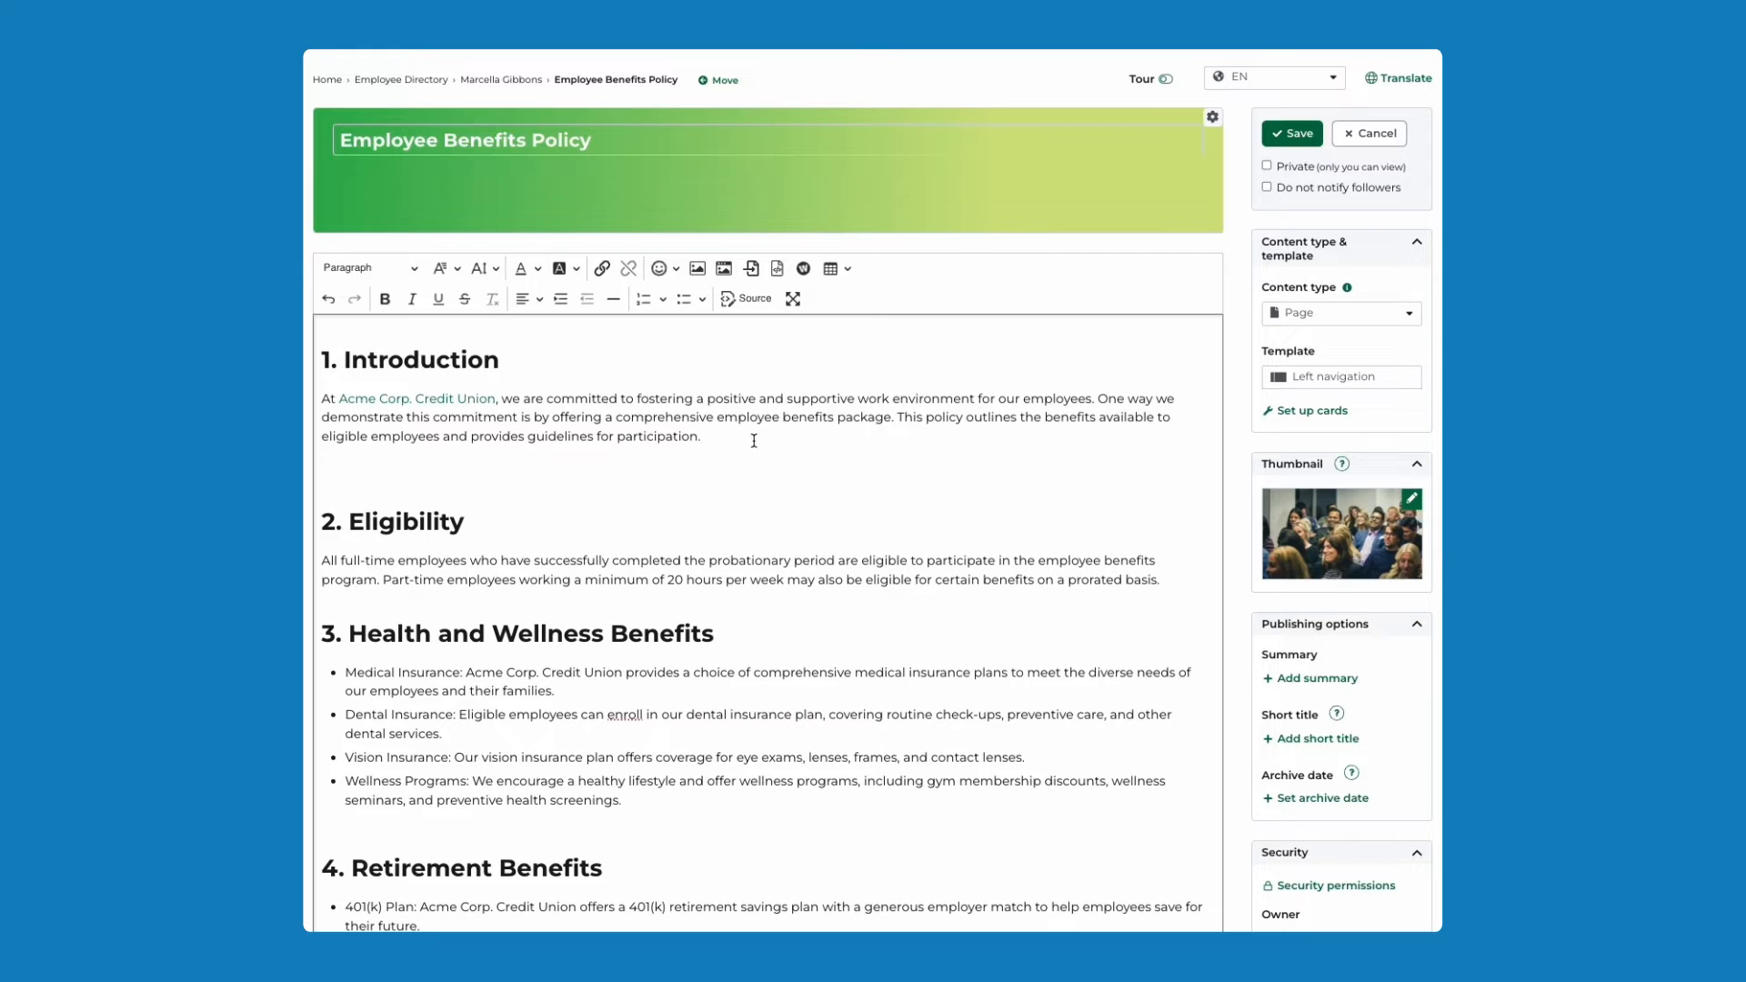
pyautogui.click(833, 269)
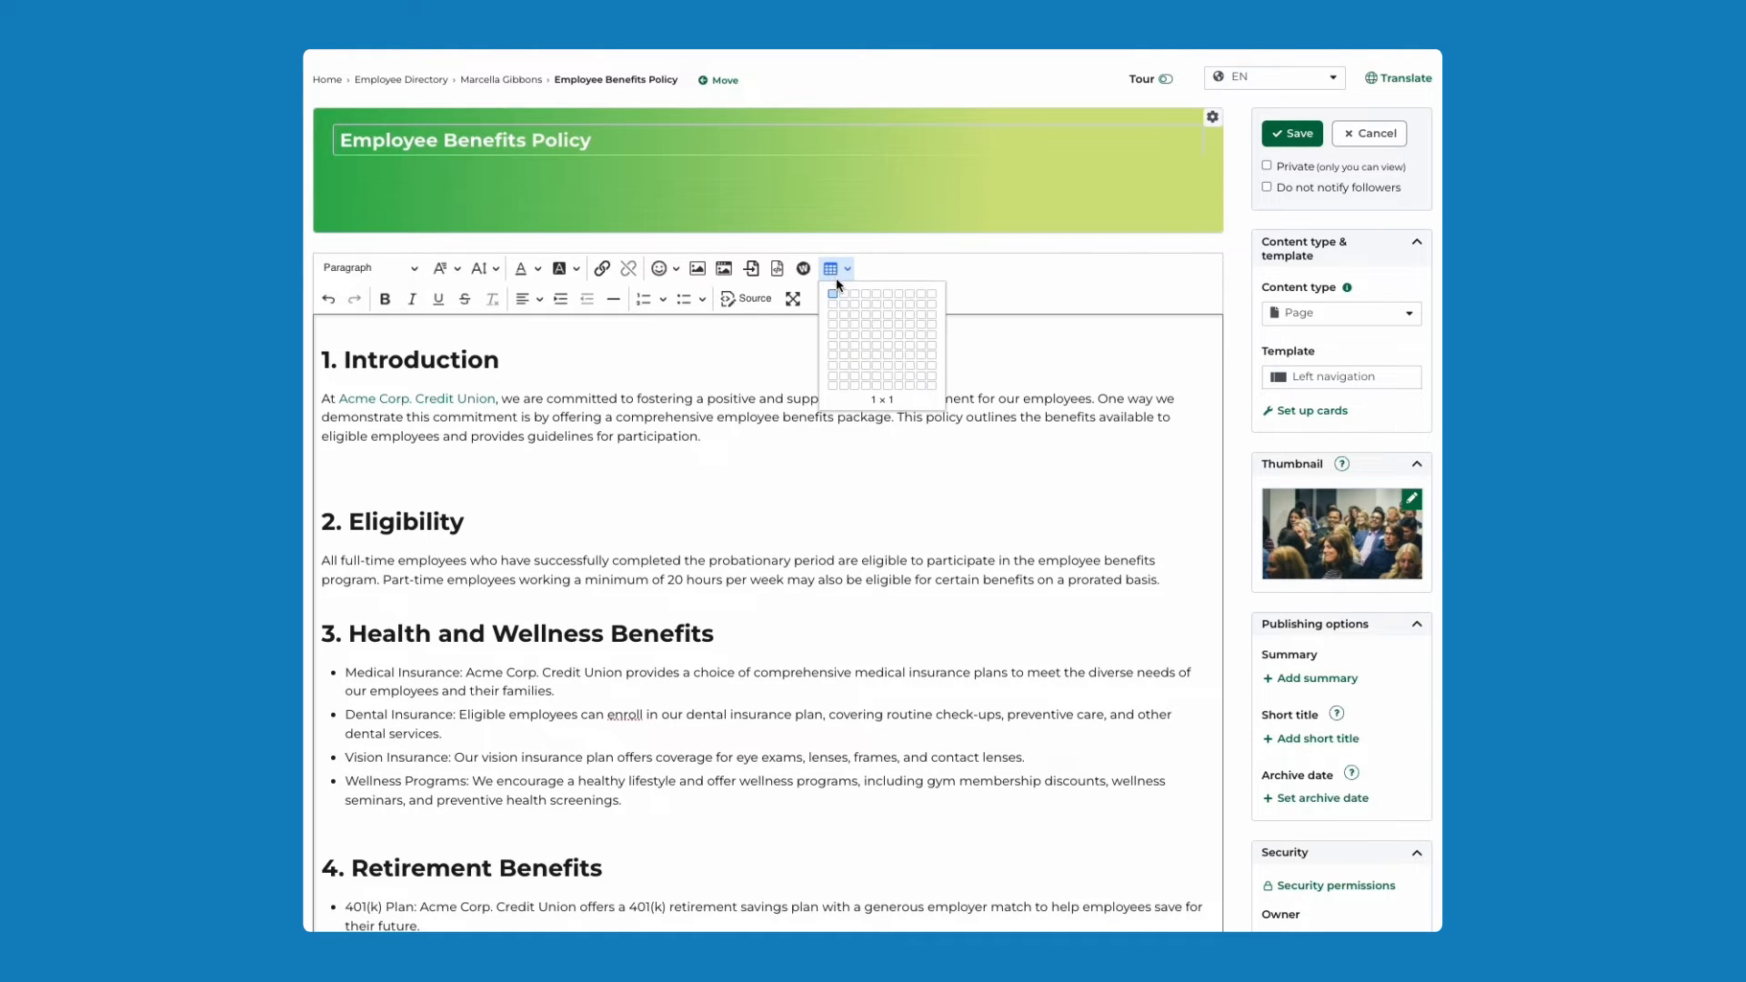
pyautogui.click(855, 305)
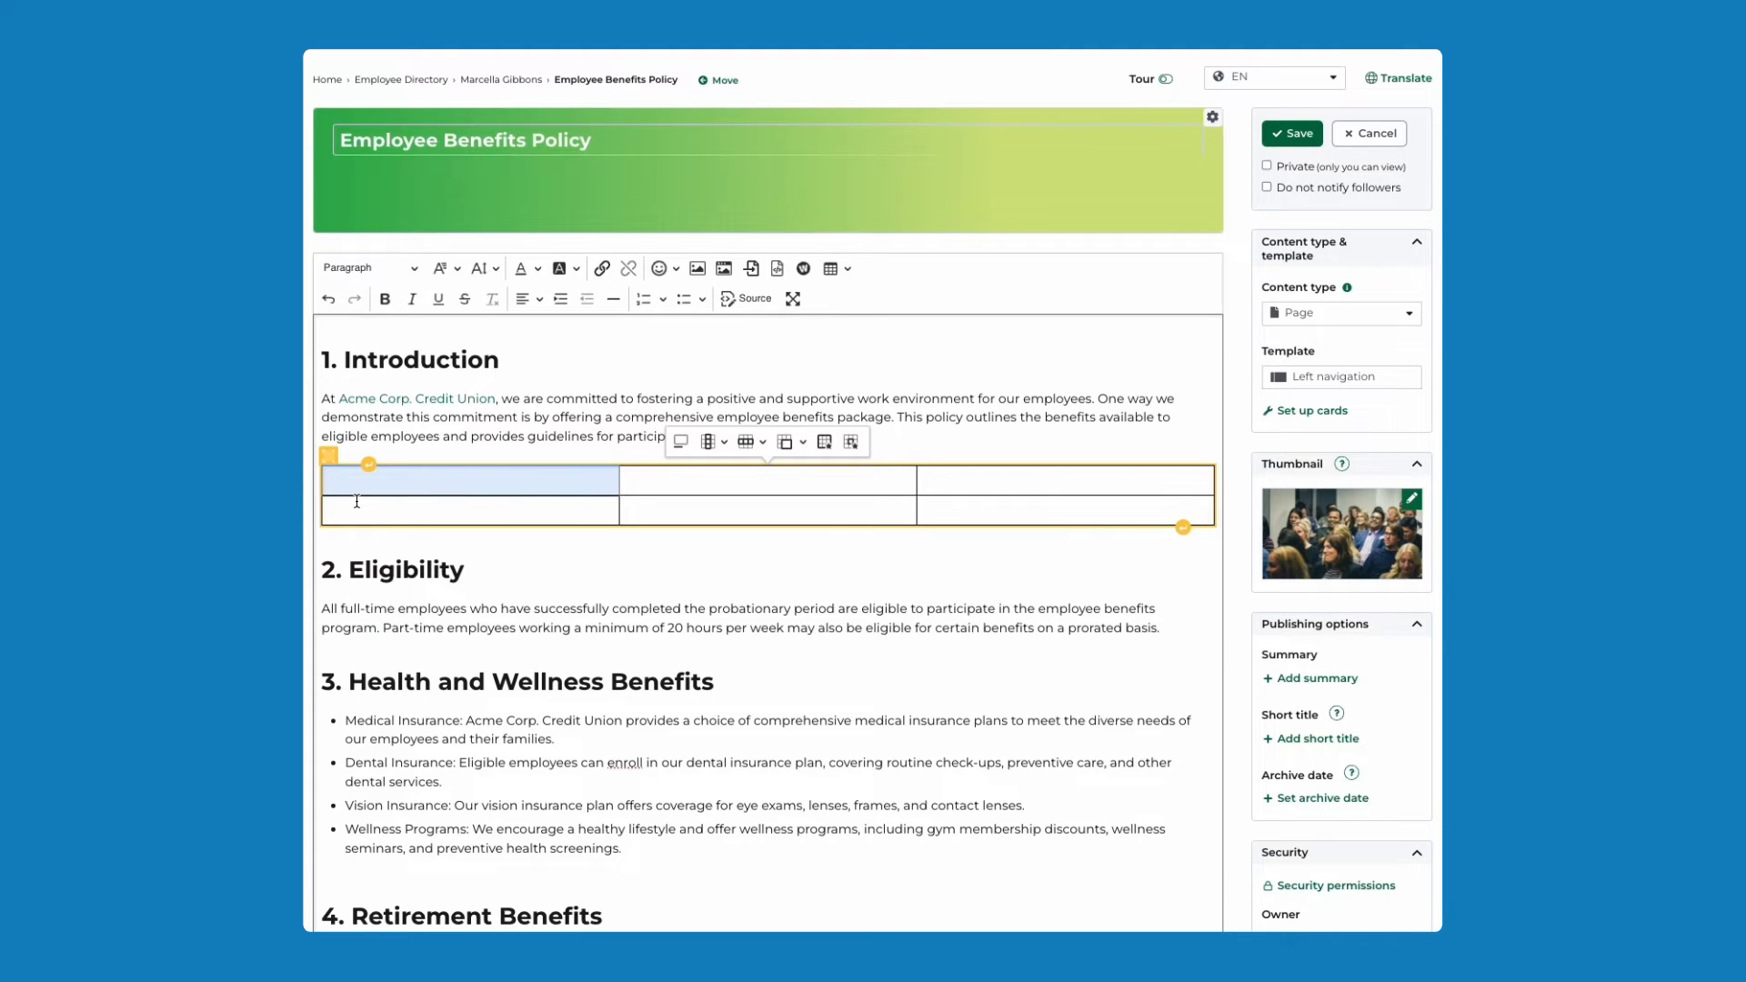
# Fill the table's first row with the column titles "Item", "Description" and "Quantity".
pyautogui.write('Item')
pyautogui.press('Tab')
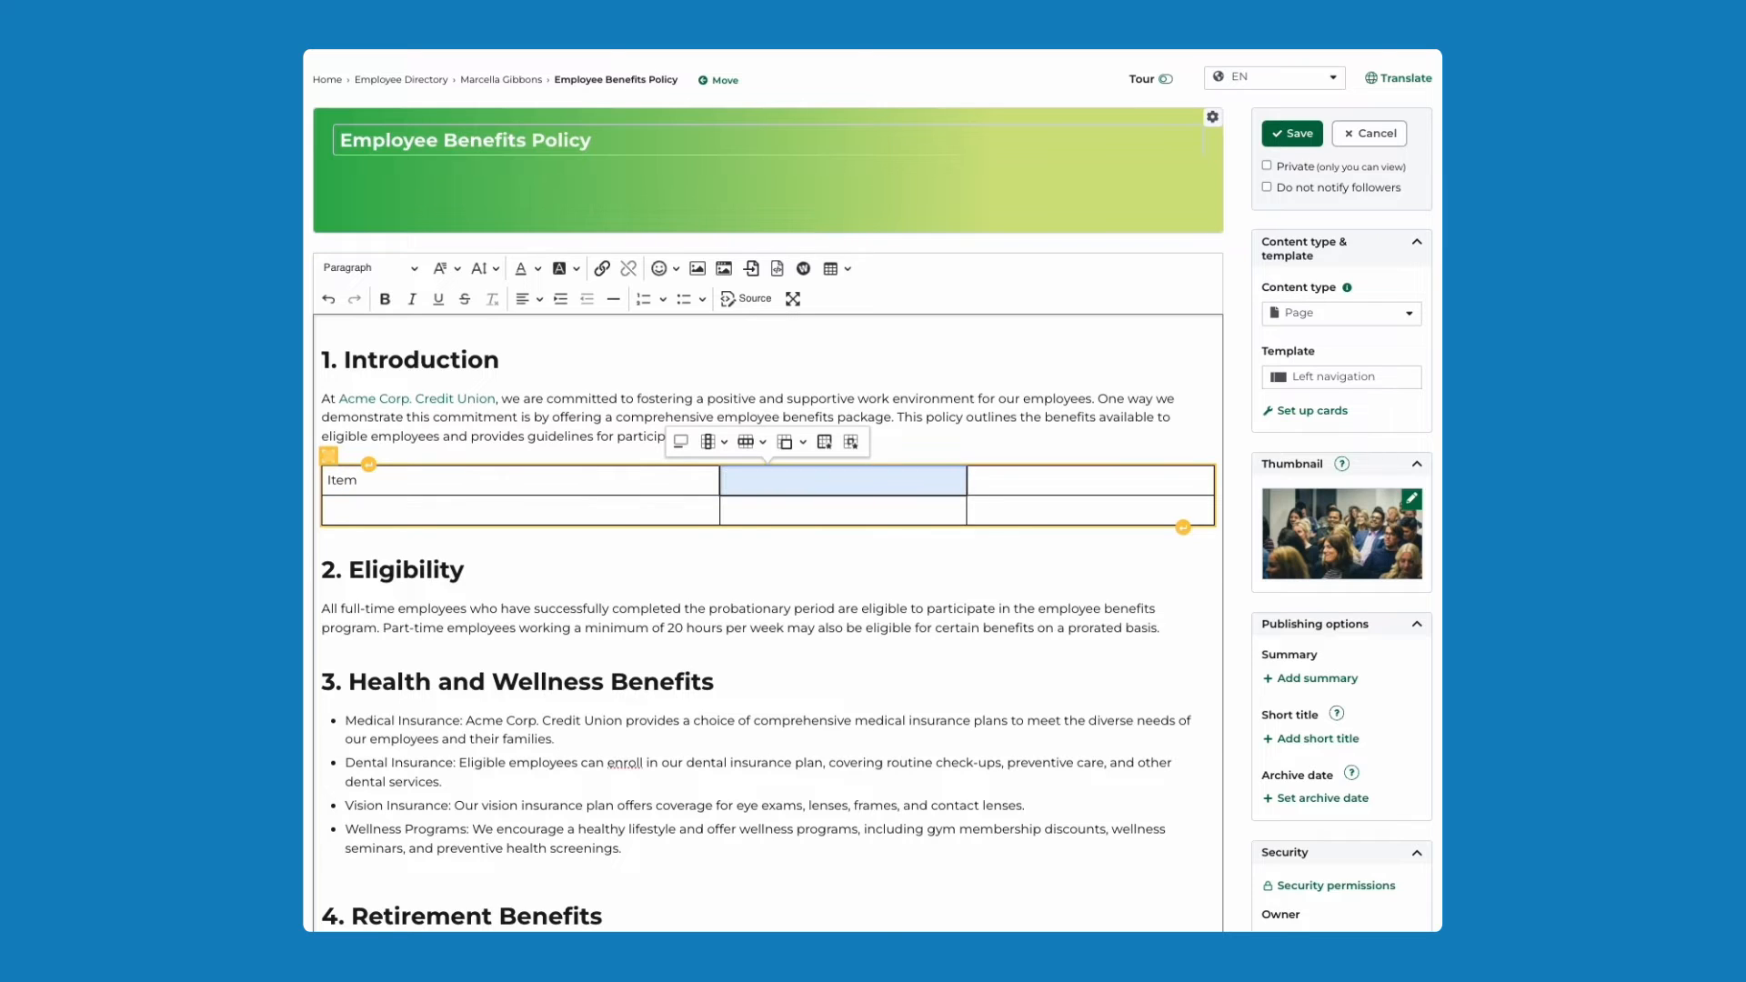
pyautogui.write('Descript')
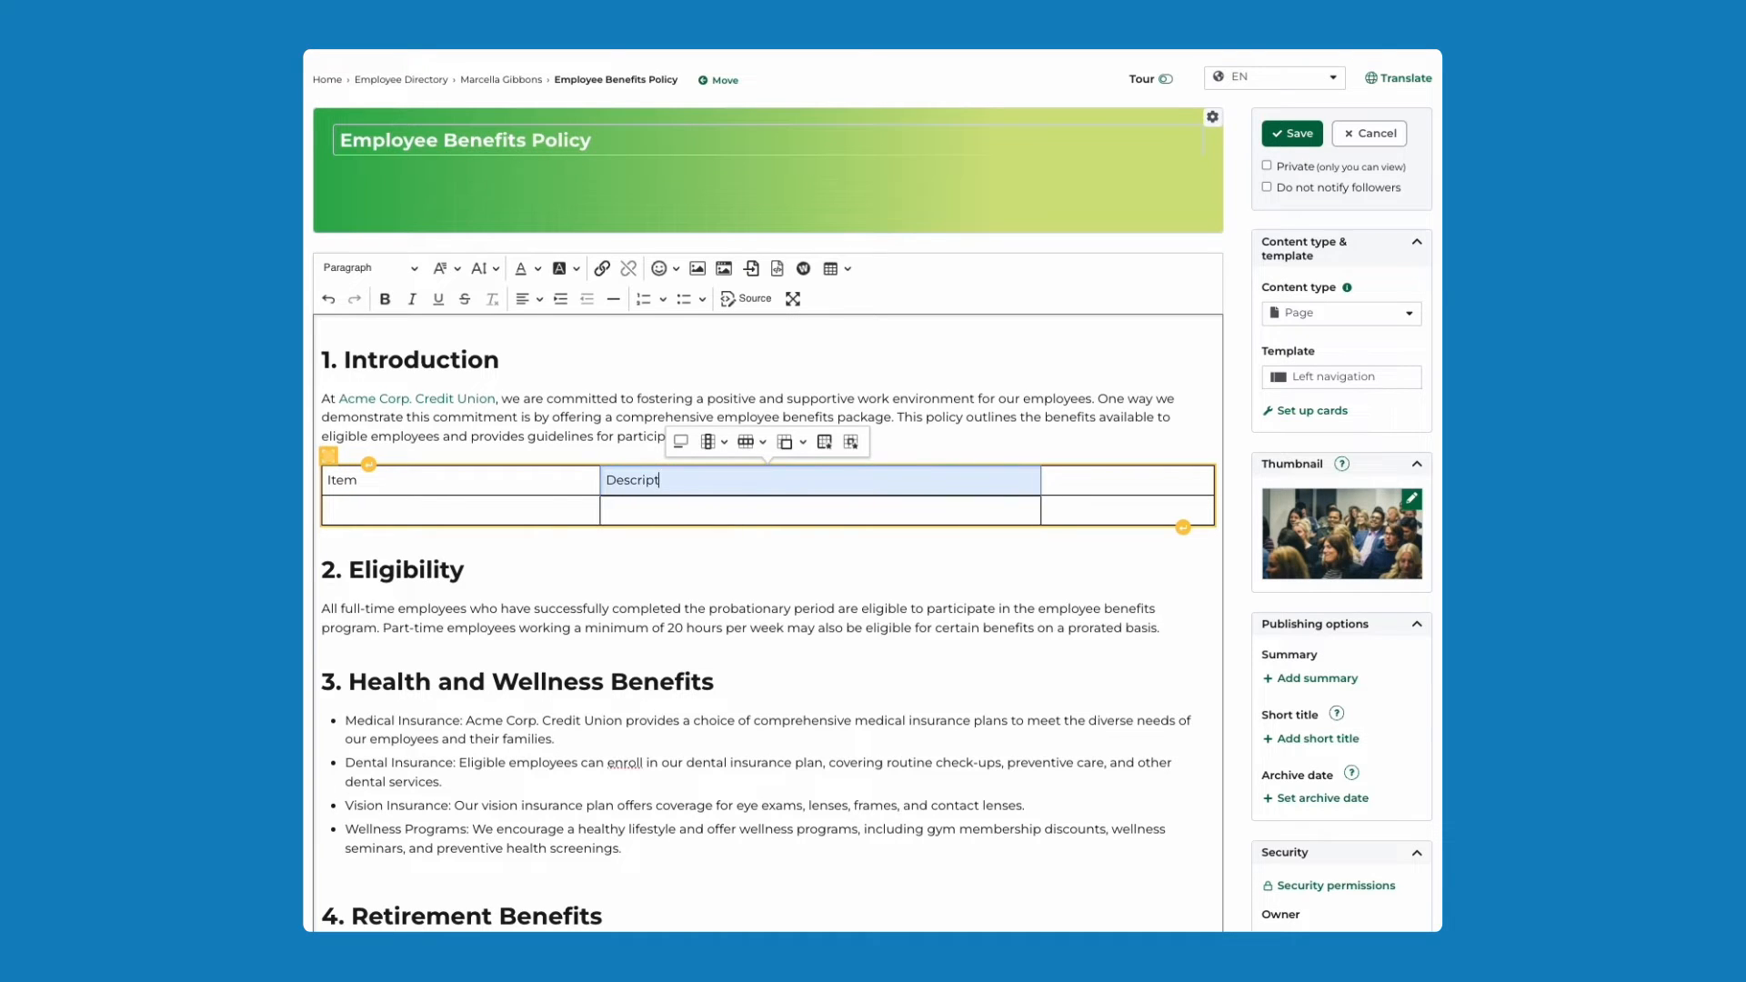
pyautogui.write('ion')
pyautogui.press('Tab')
pyautogui.write('Quantity')
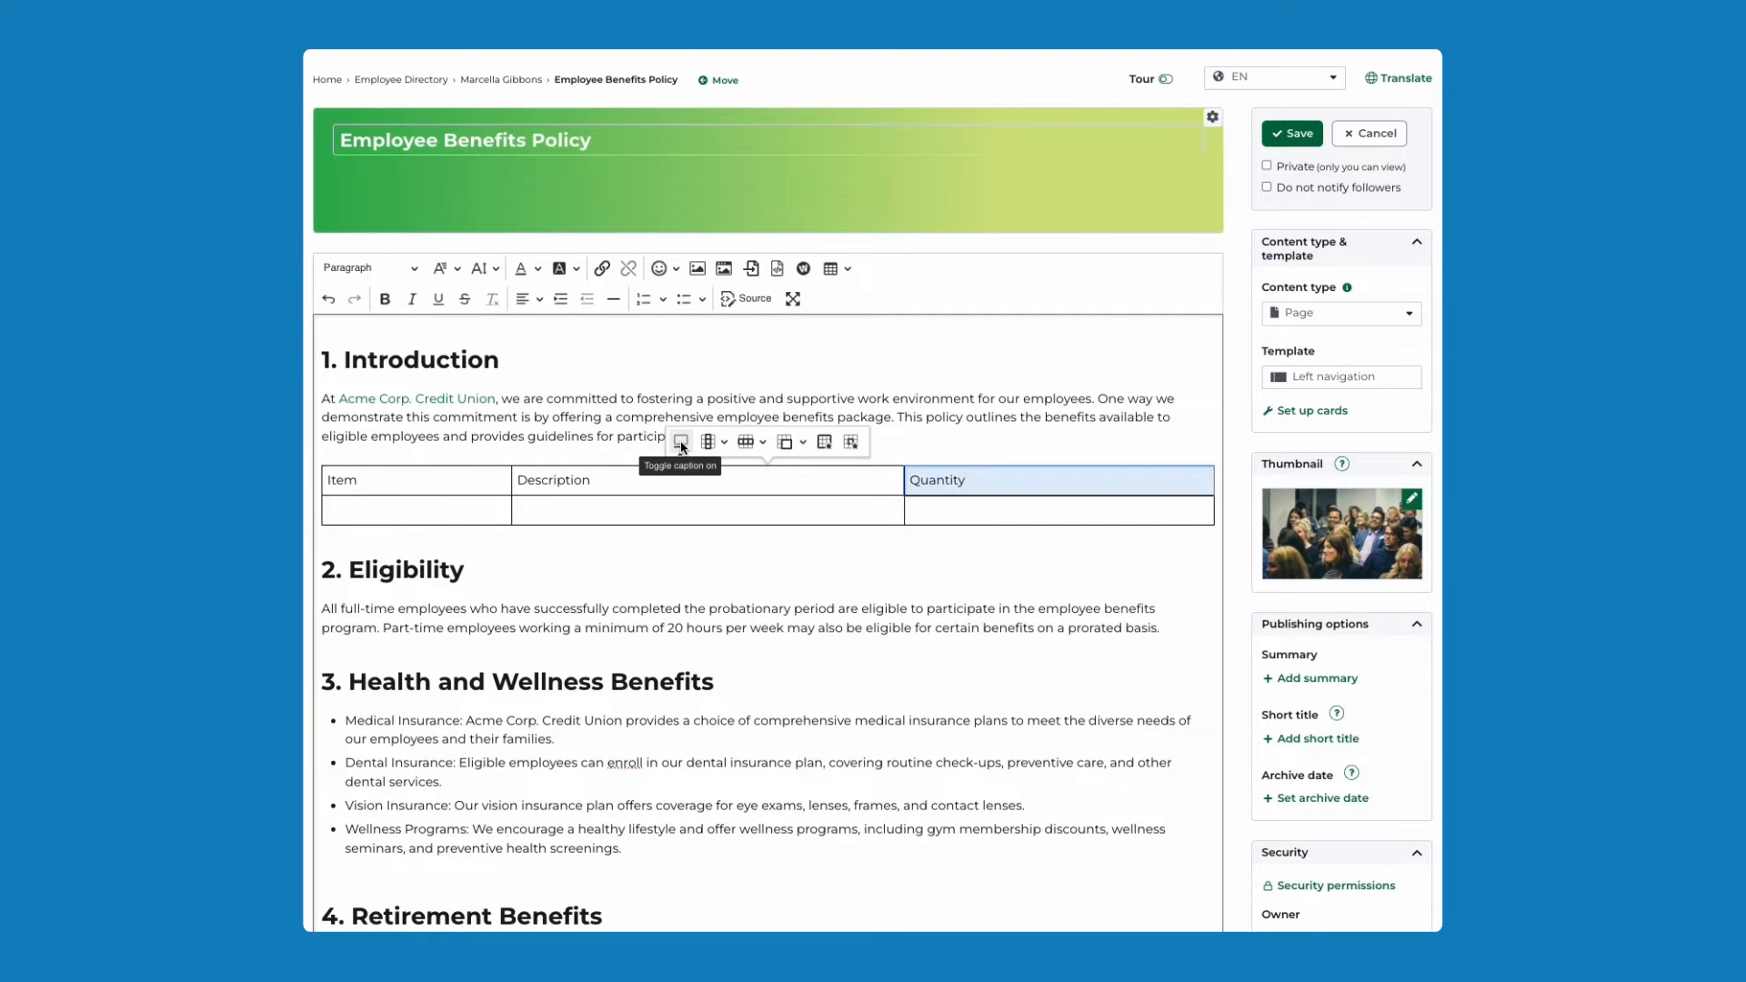
# Turn the table's first row into a header row.
pyautogui.click(763, 442)
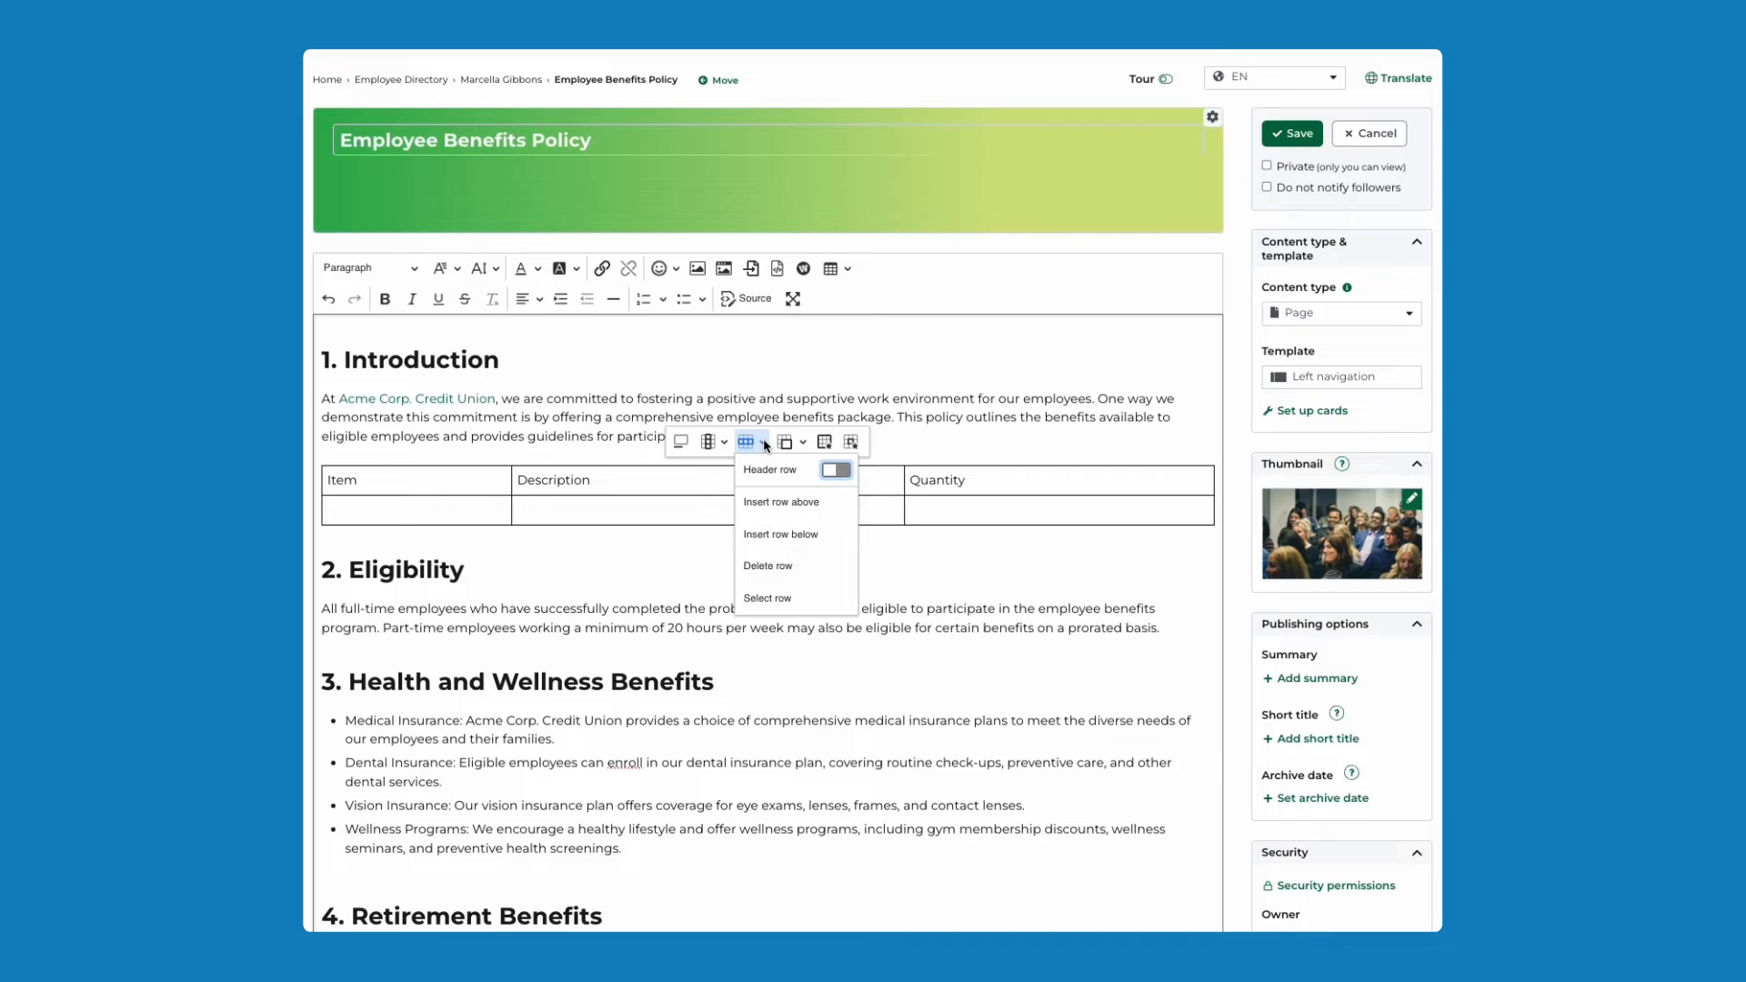
pyautogui.click(764, 443)
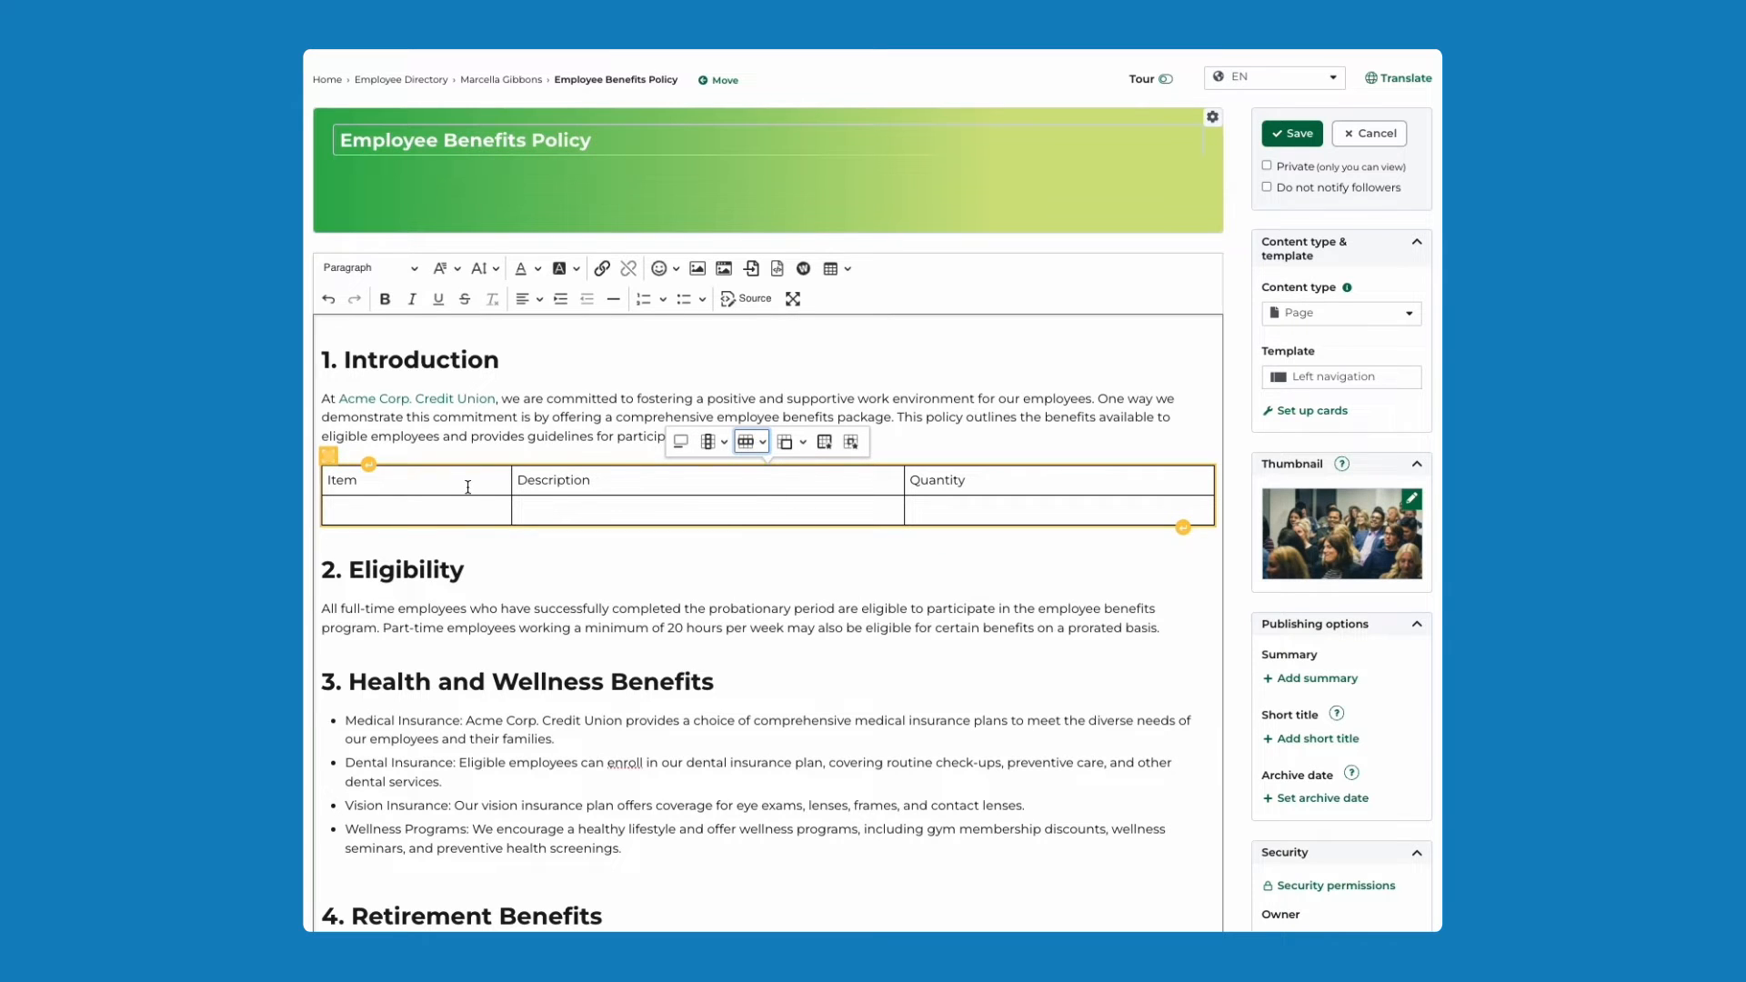
pyautogui.moveTo(426, 483); pyautogui.dragTo(929, 483)
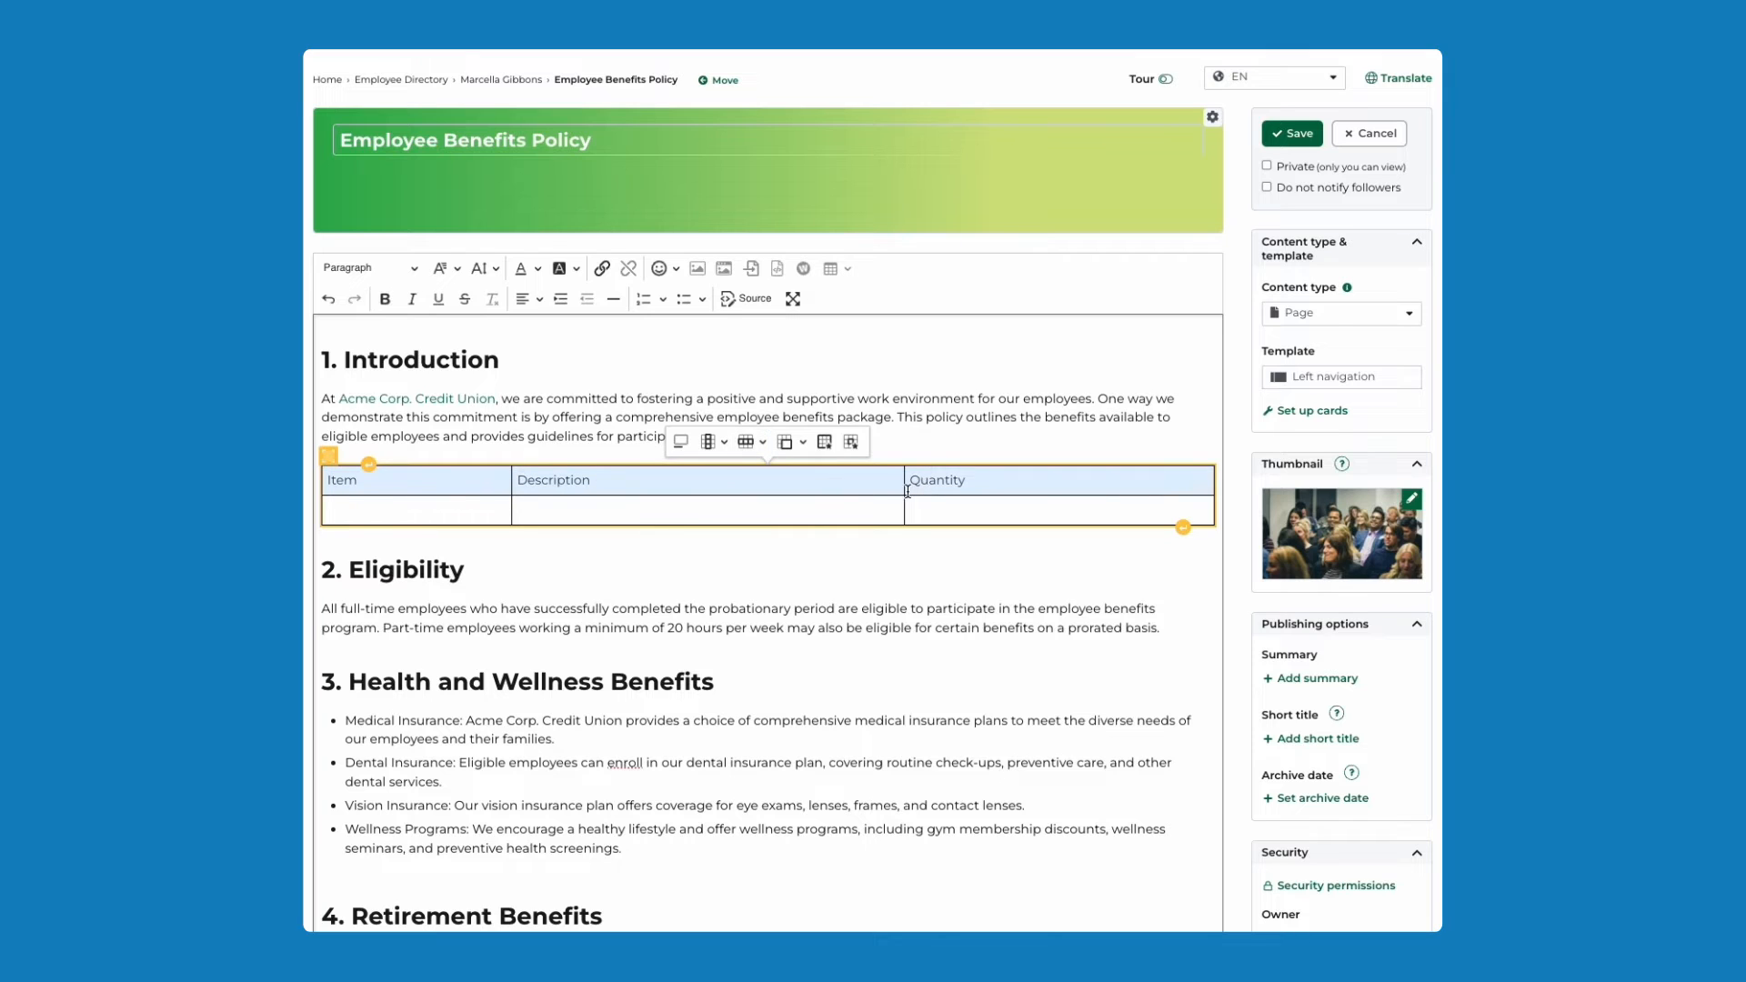
pyautogui.click(764, 443)
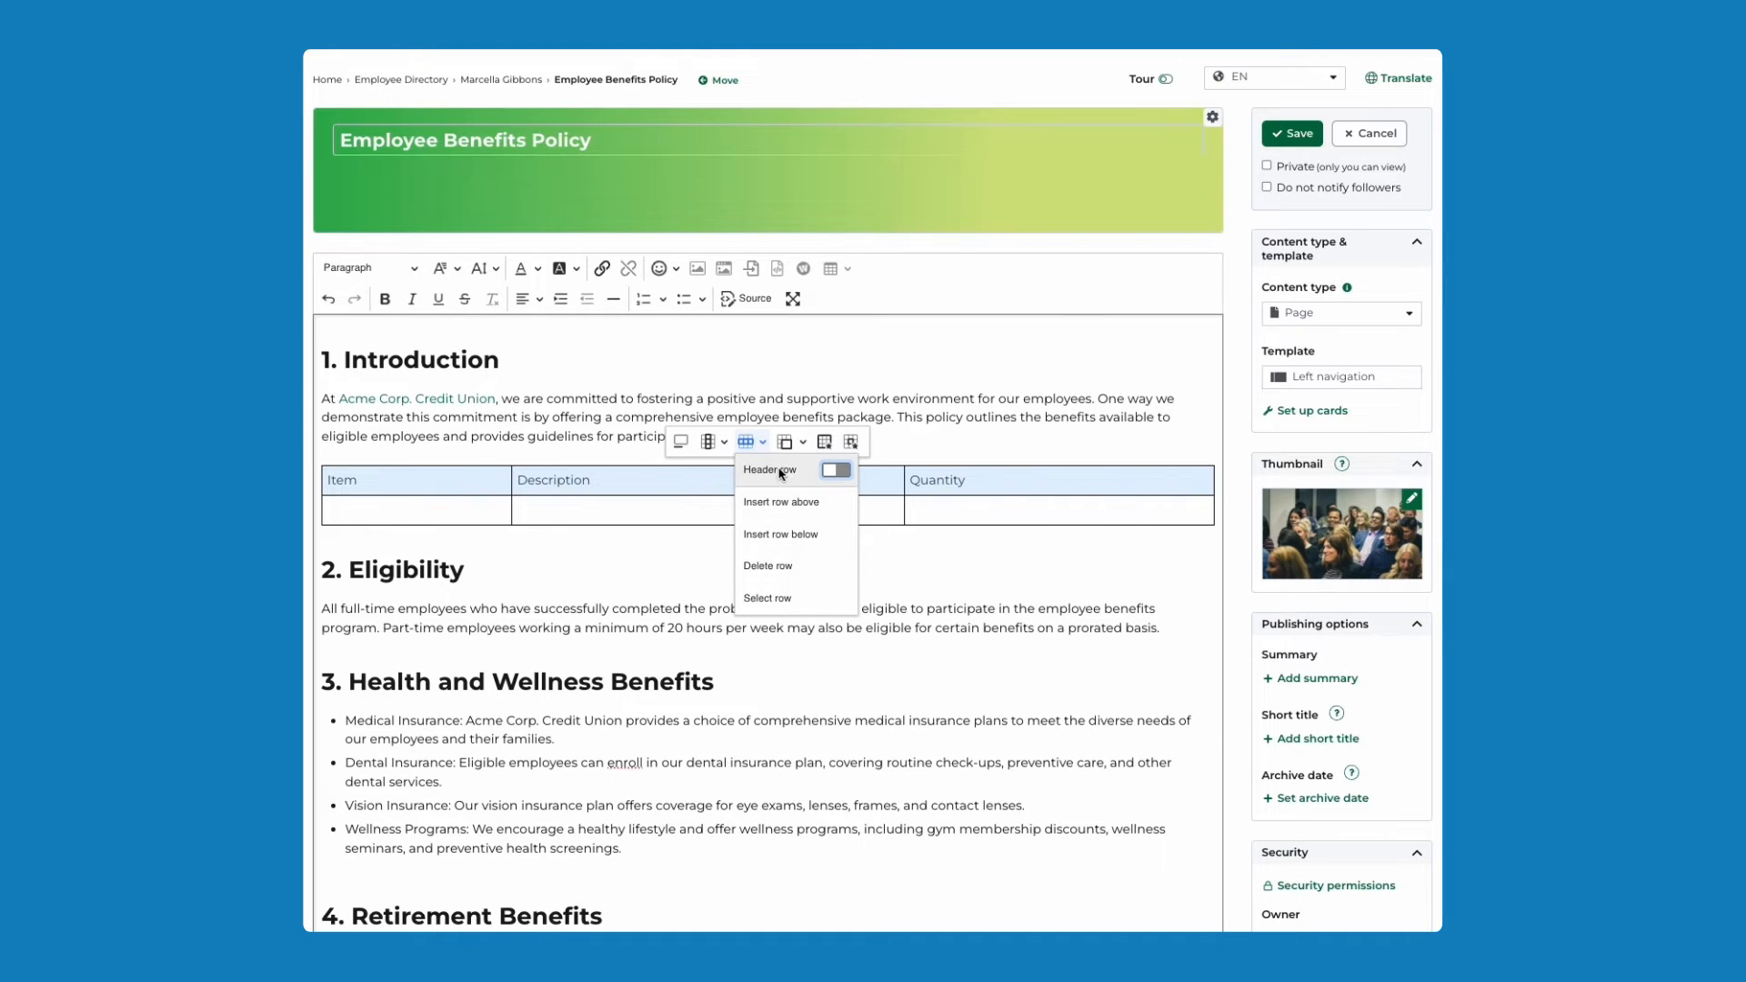
pyautogui.click(828, 472)
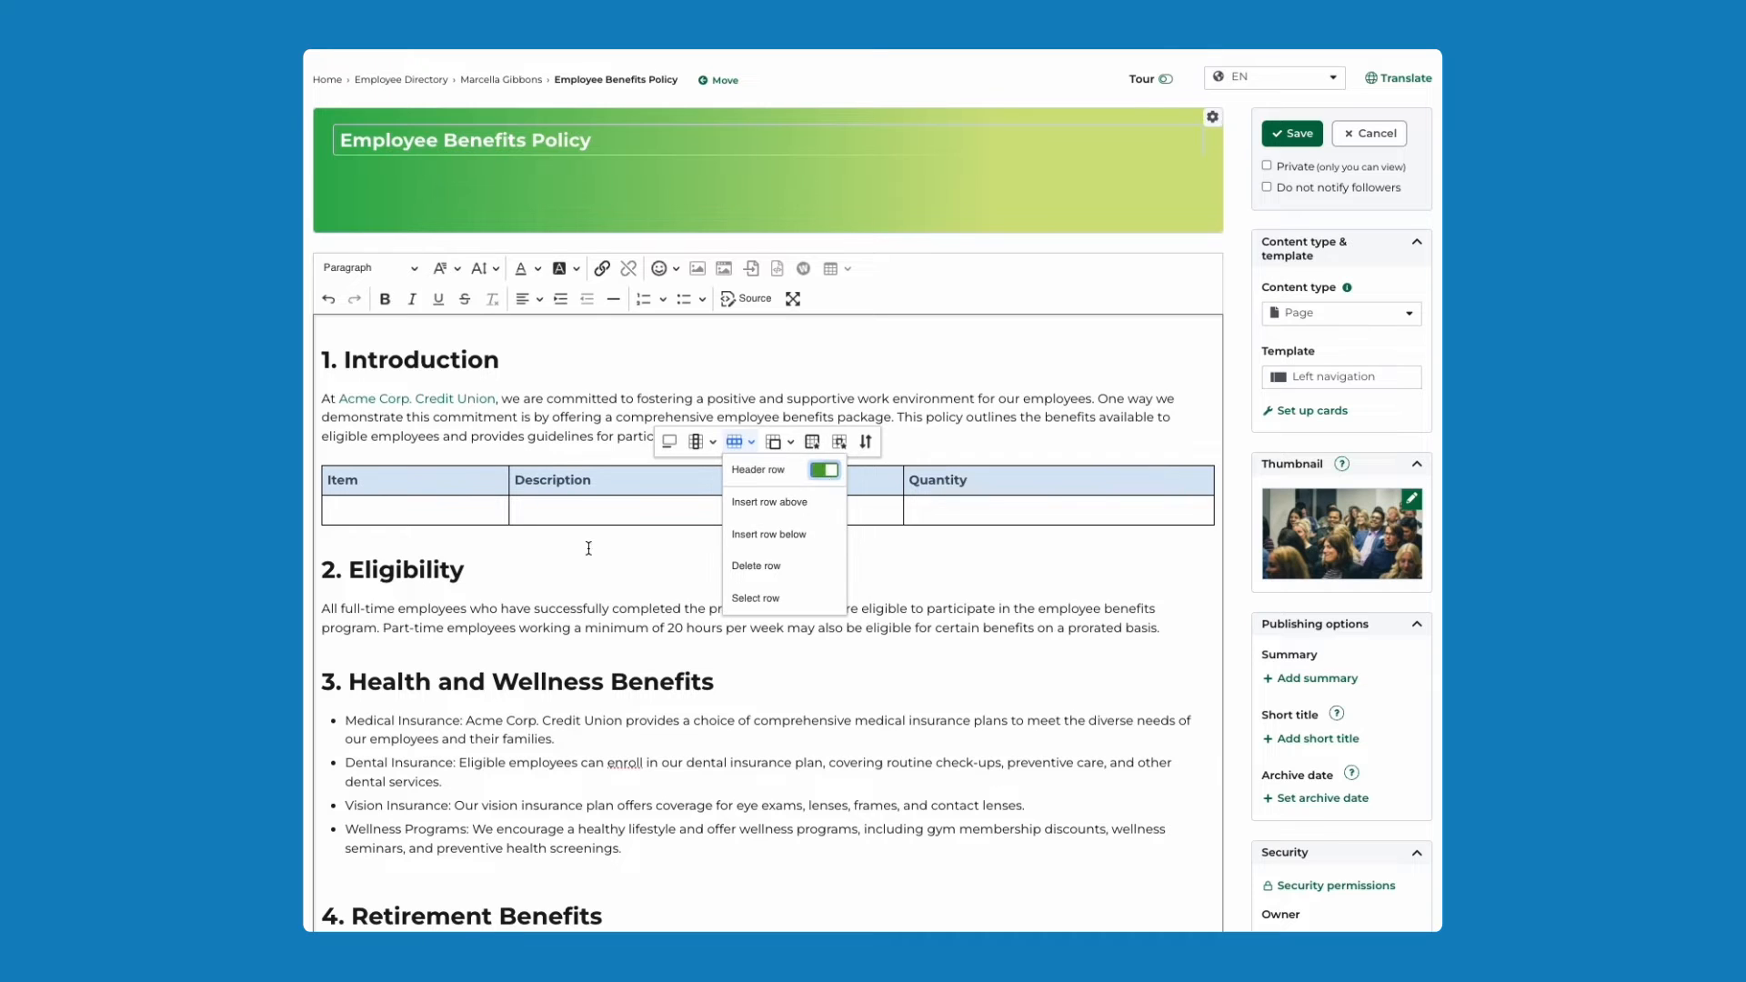
# Select the whole table below the Introduction paragraph and delete it.
pyautogui.click(431, 512)
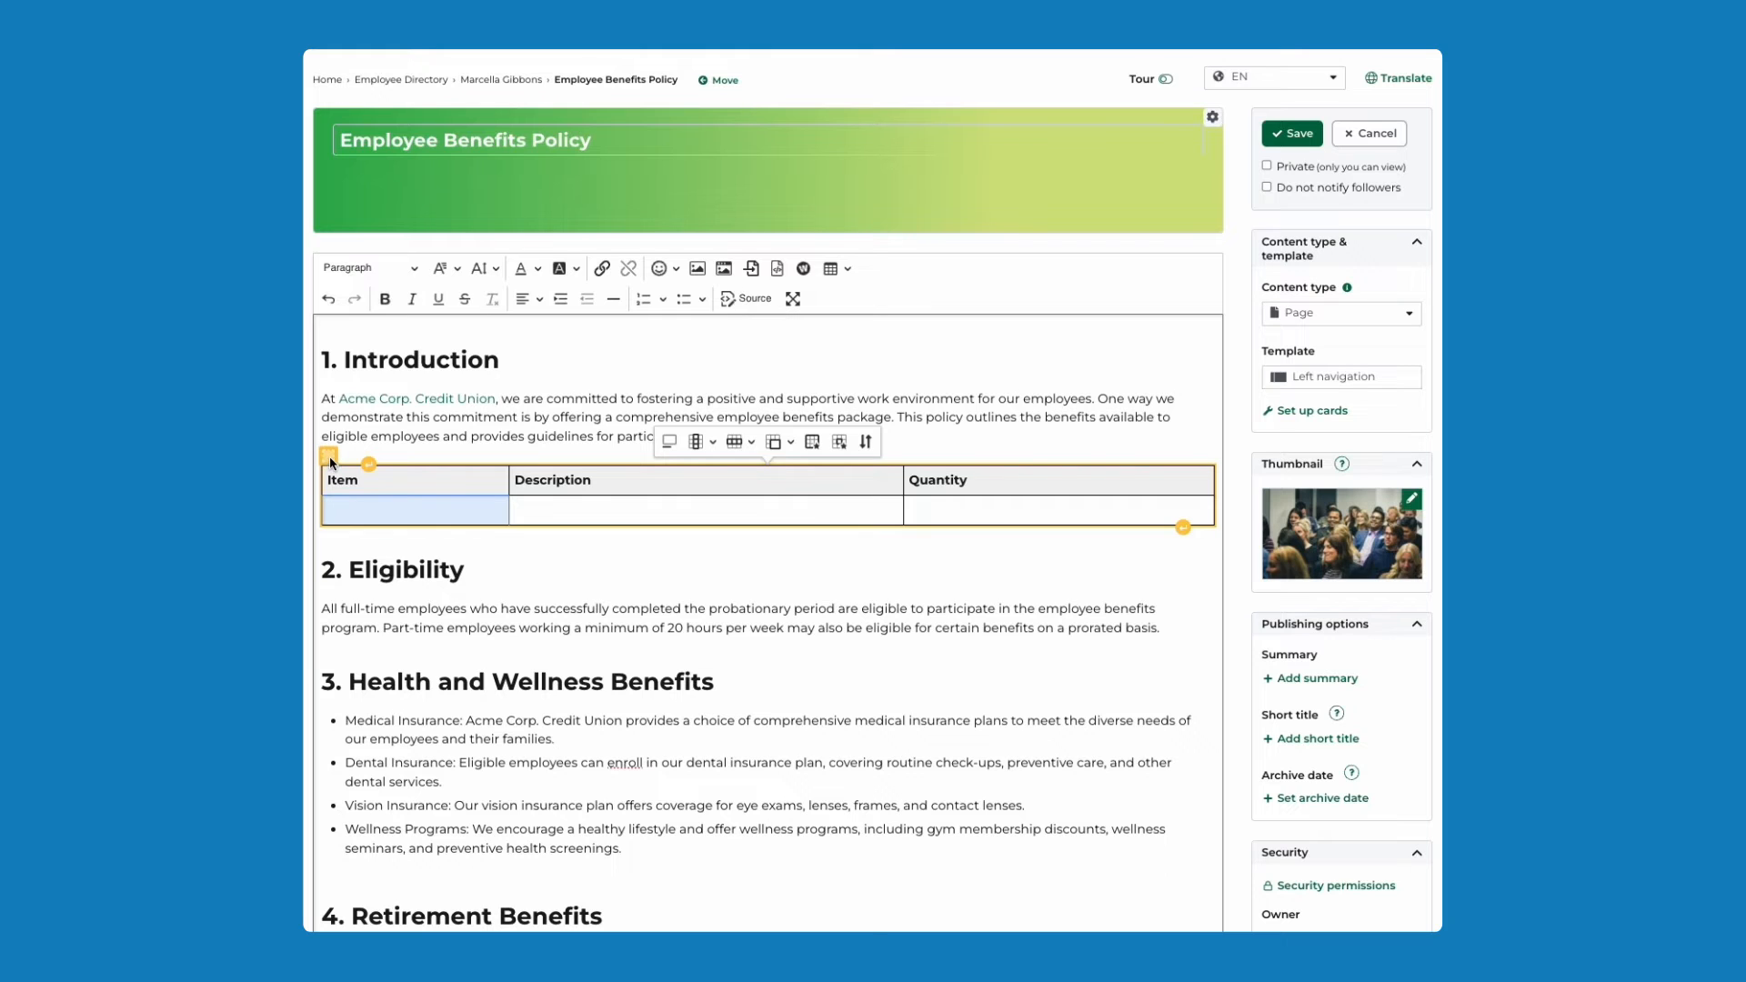
pyautogui.click(329, 456)
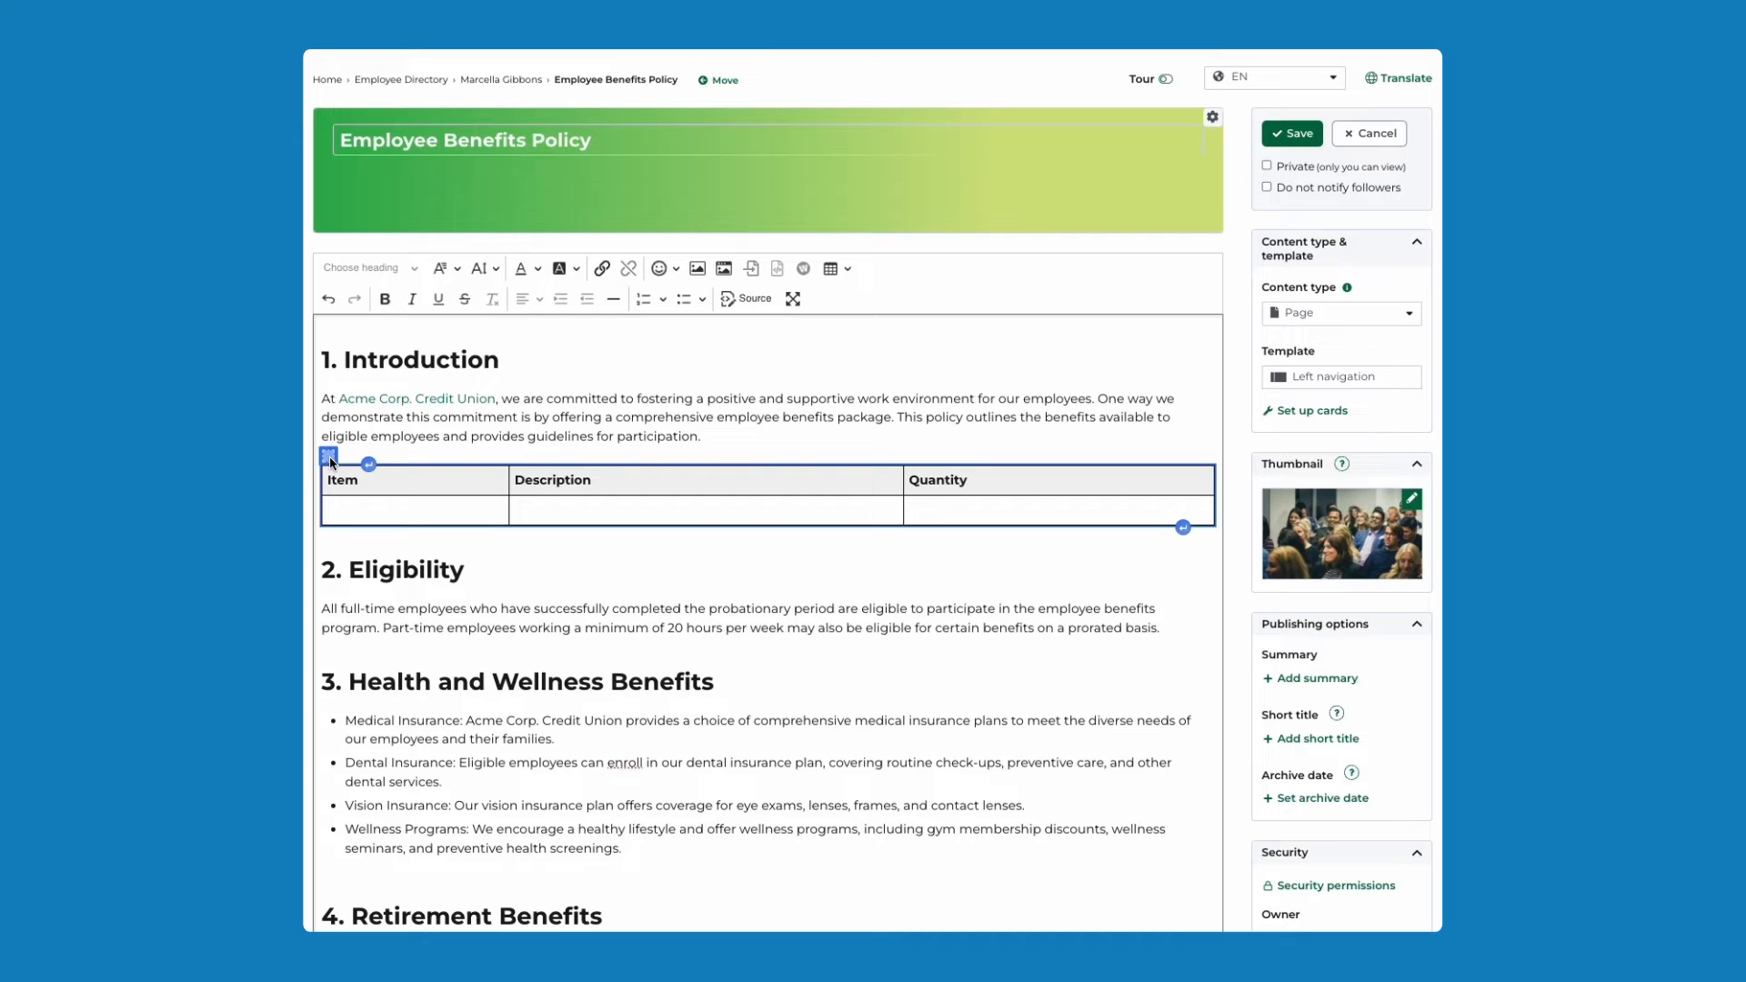
pyautogui.press('Delete')
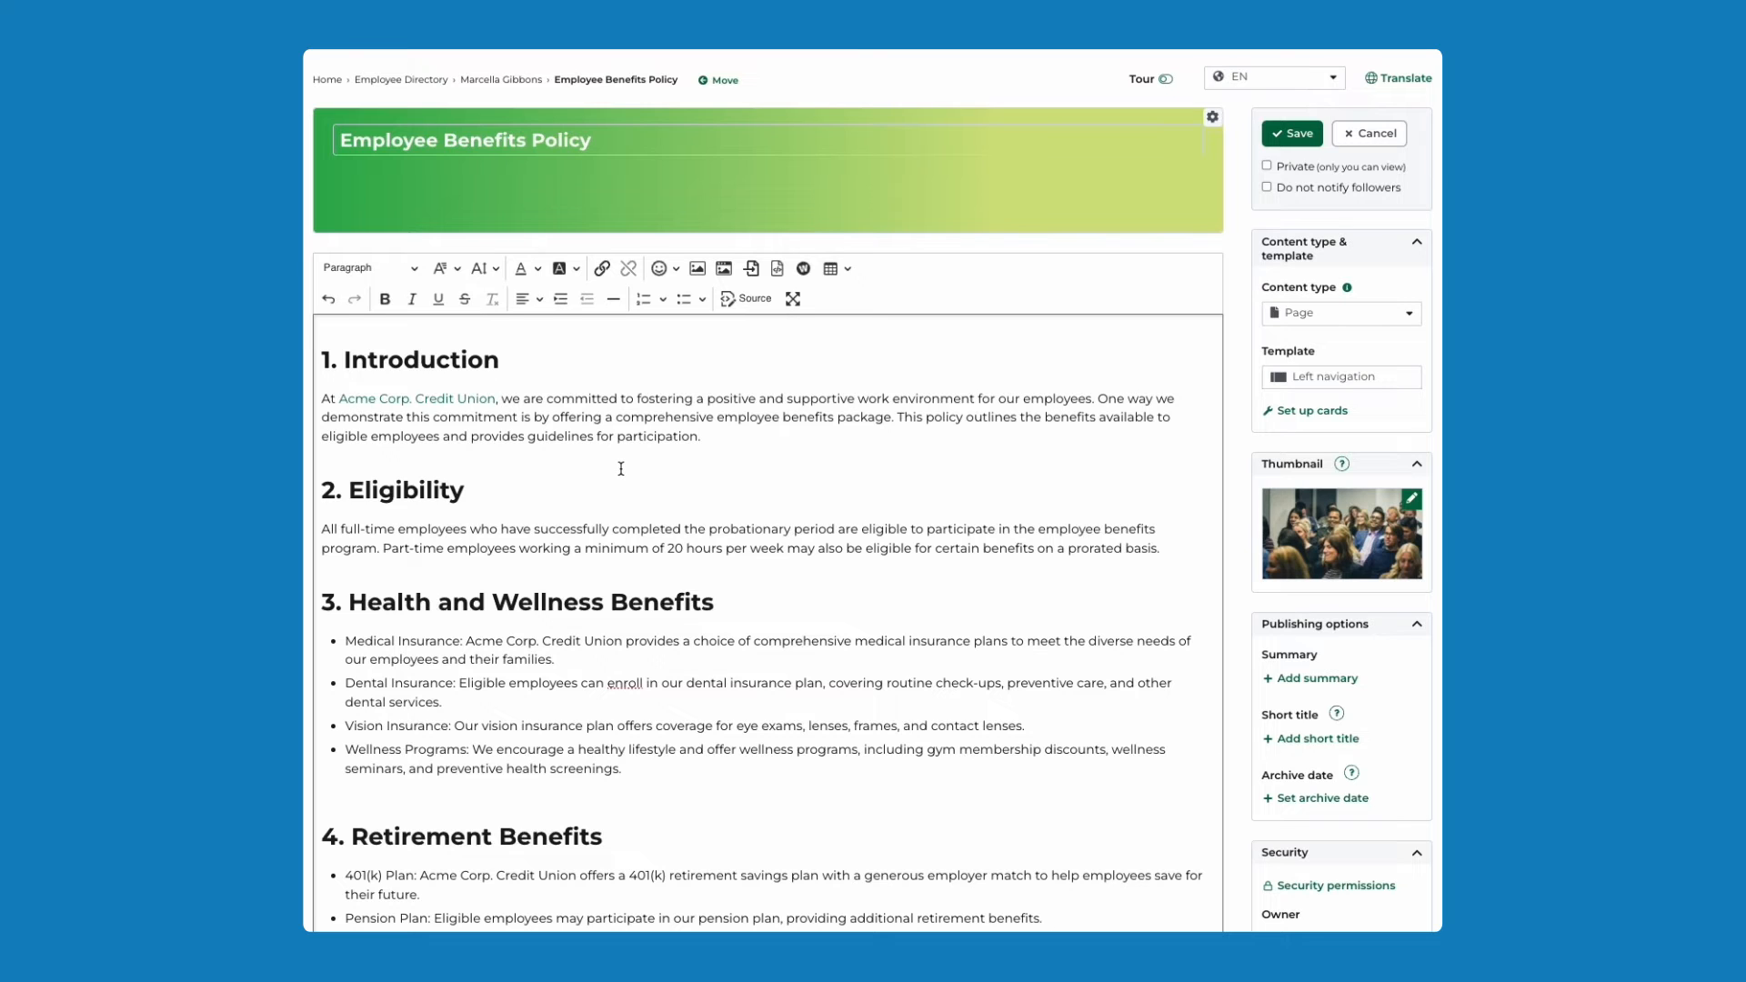
# Insert the audience photo from the page images on a new line below the Introduction paragraph.
pyautogui.press('Return')
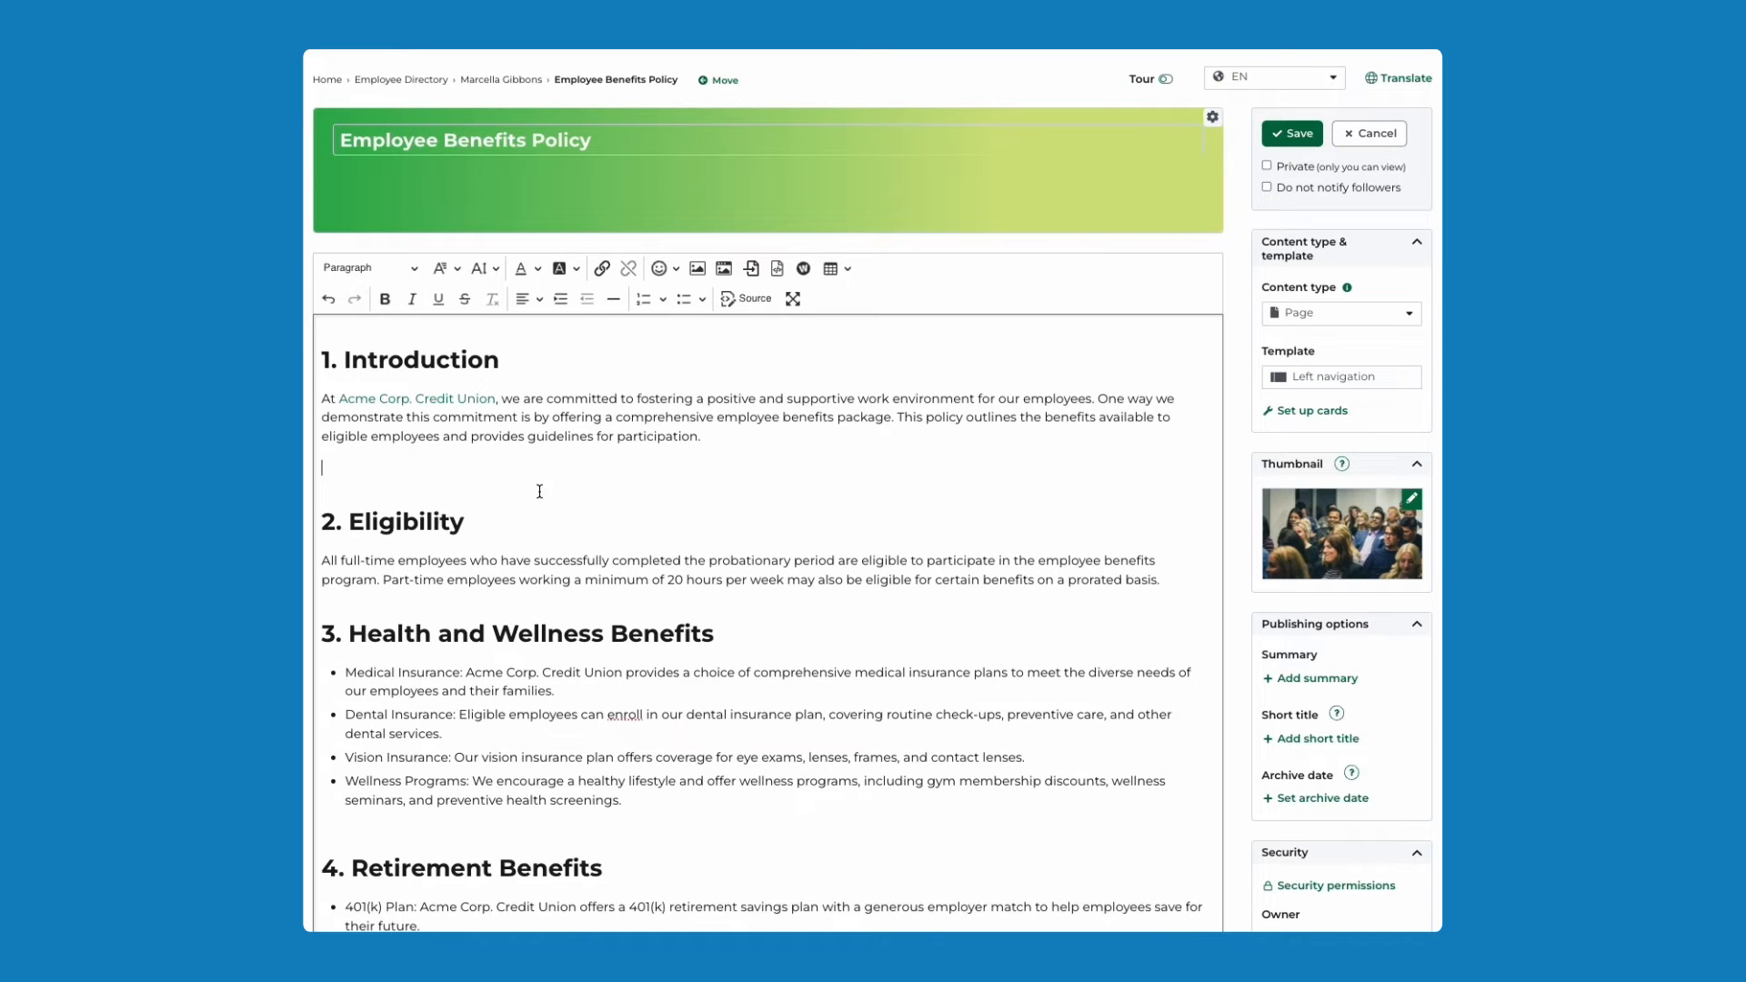
pyautogui.click(698, 269)
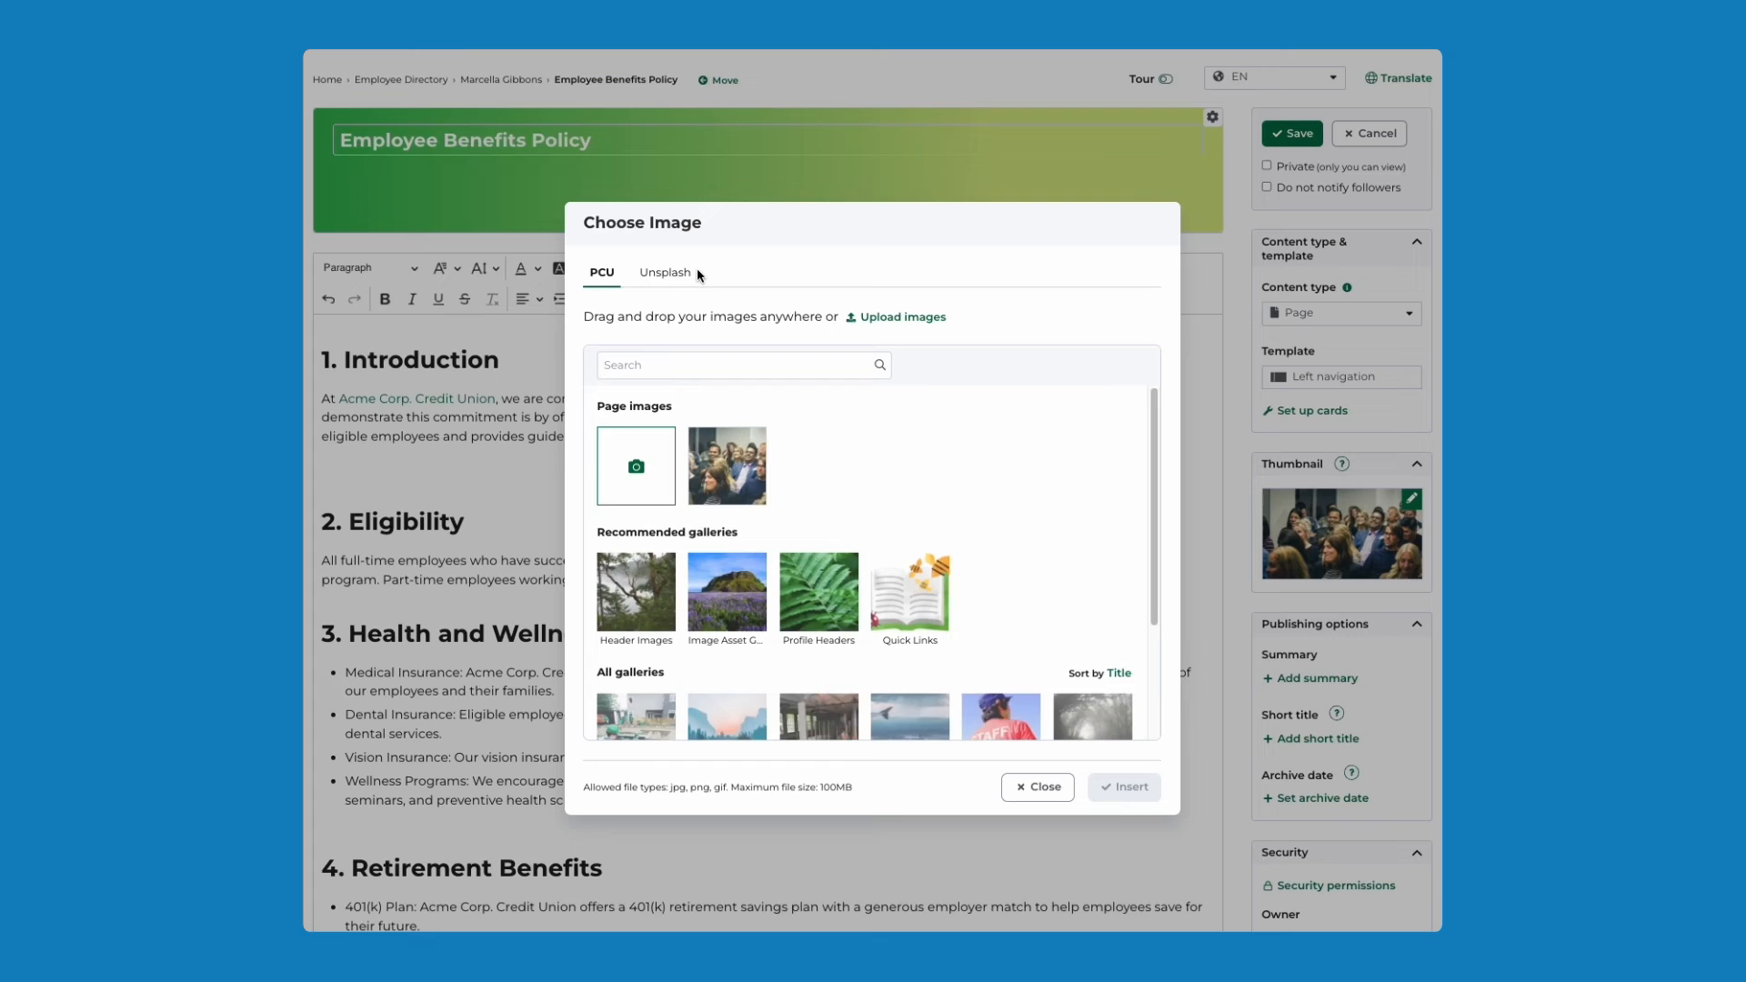
pyautogui.click(725, 444)
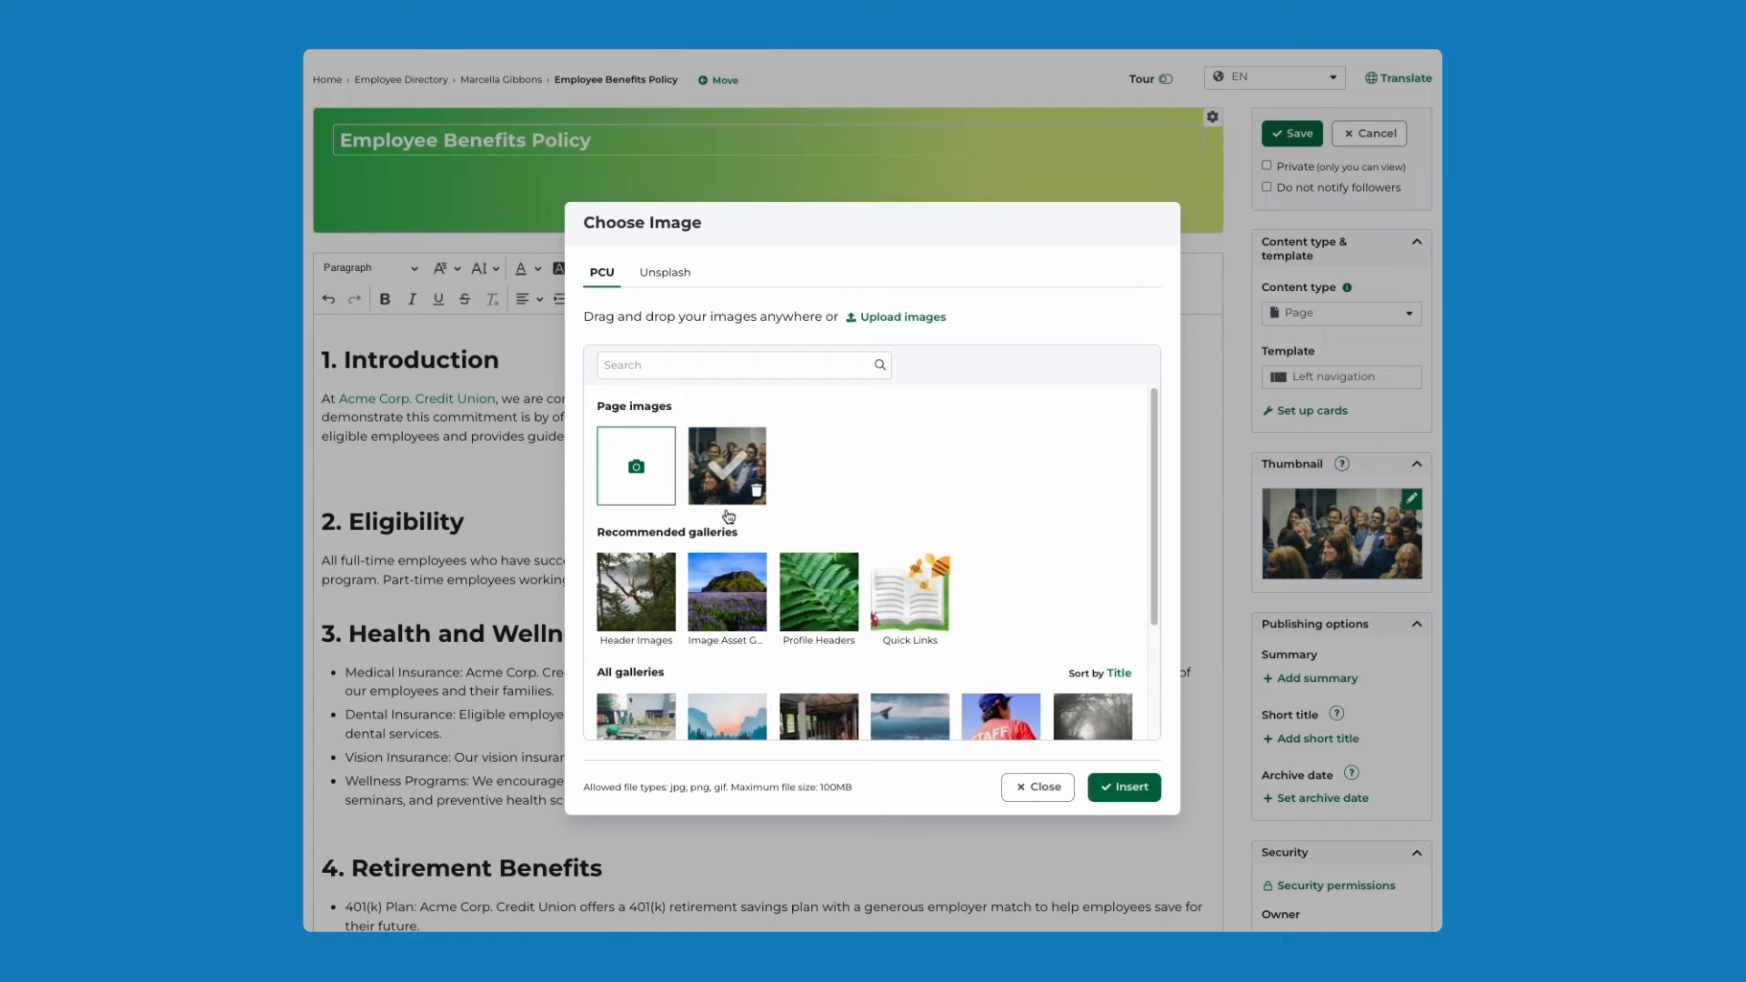
pyautogui.click(1128, 788)
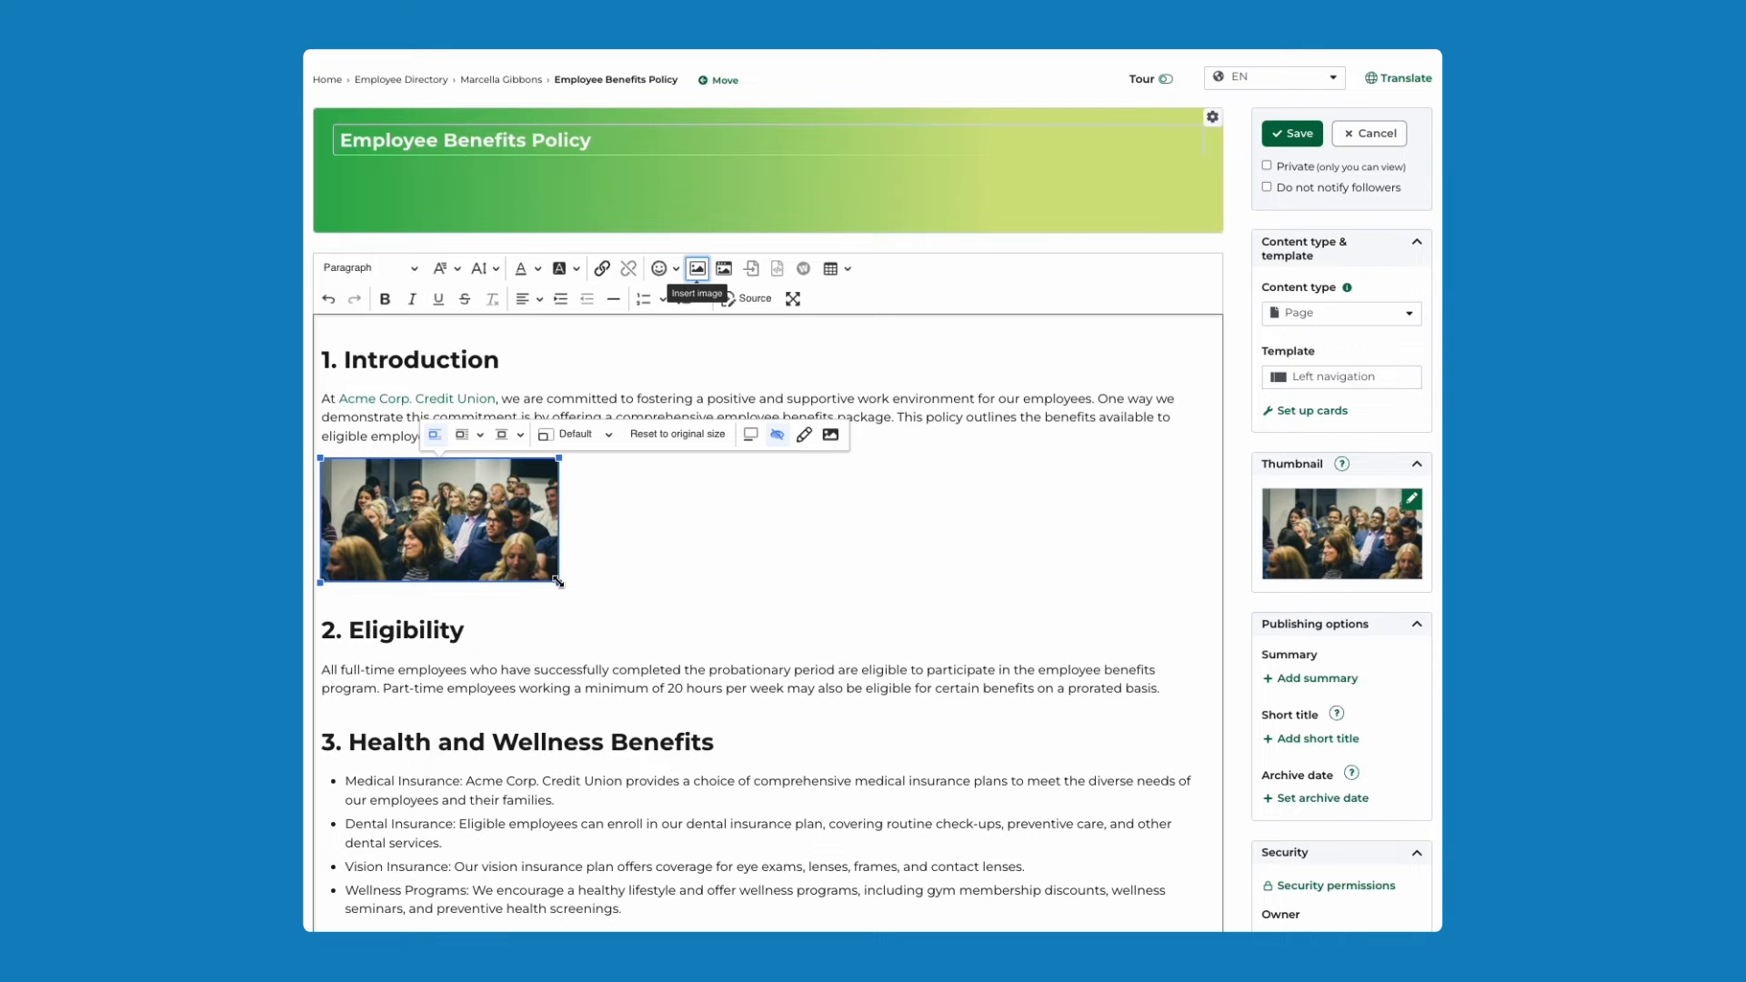
# Enlarge the audience photo to about 51% and align it right with the text wrapping around it.
pyautogui.moveTo(558, 583); pyautogui.dragTo(669, 664)
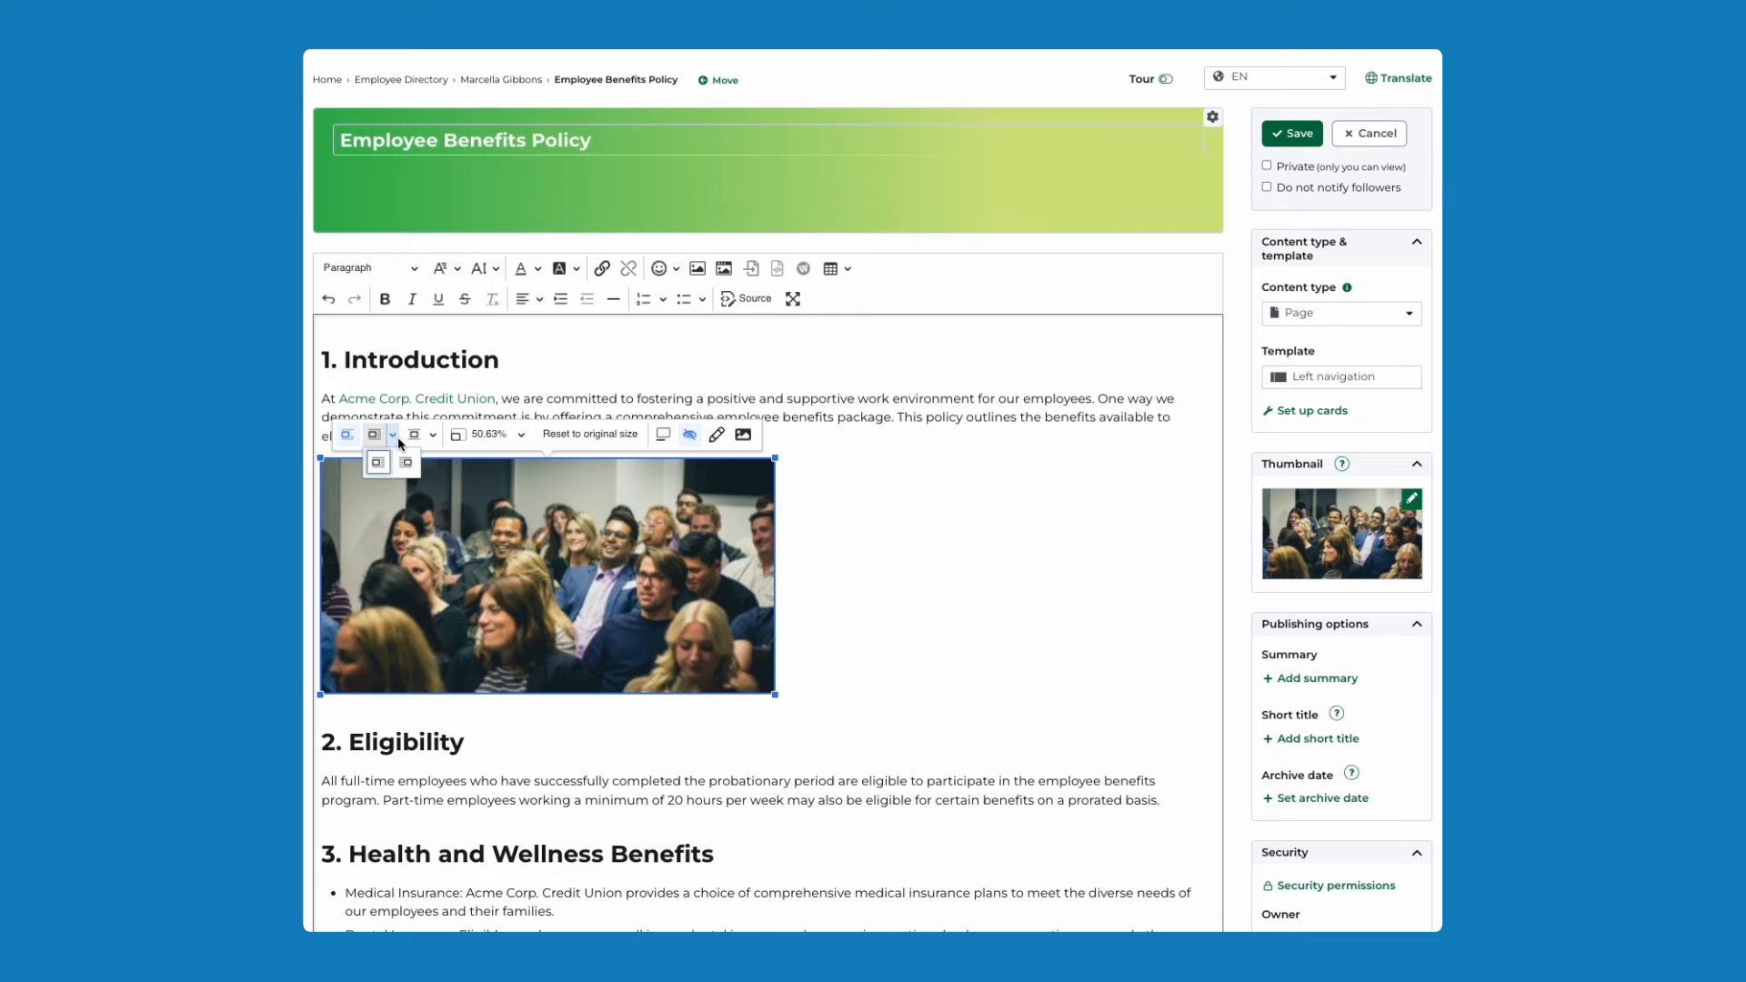
pyautogui.click(396, 436)
pyautogui.click(407, 464)
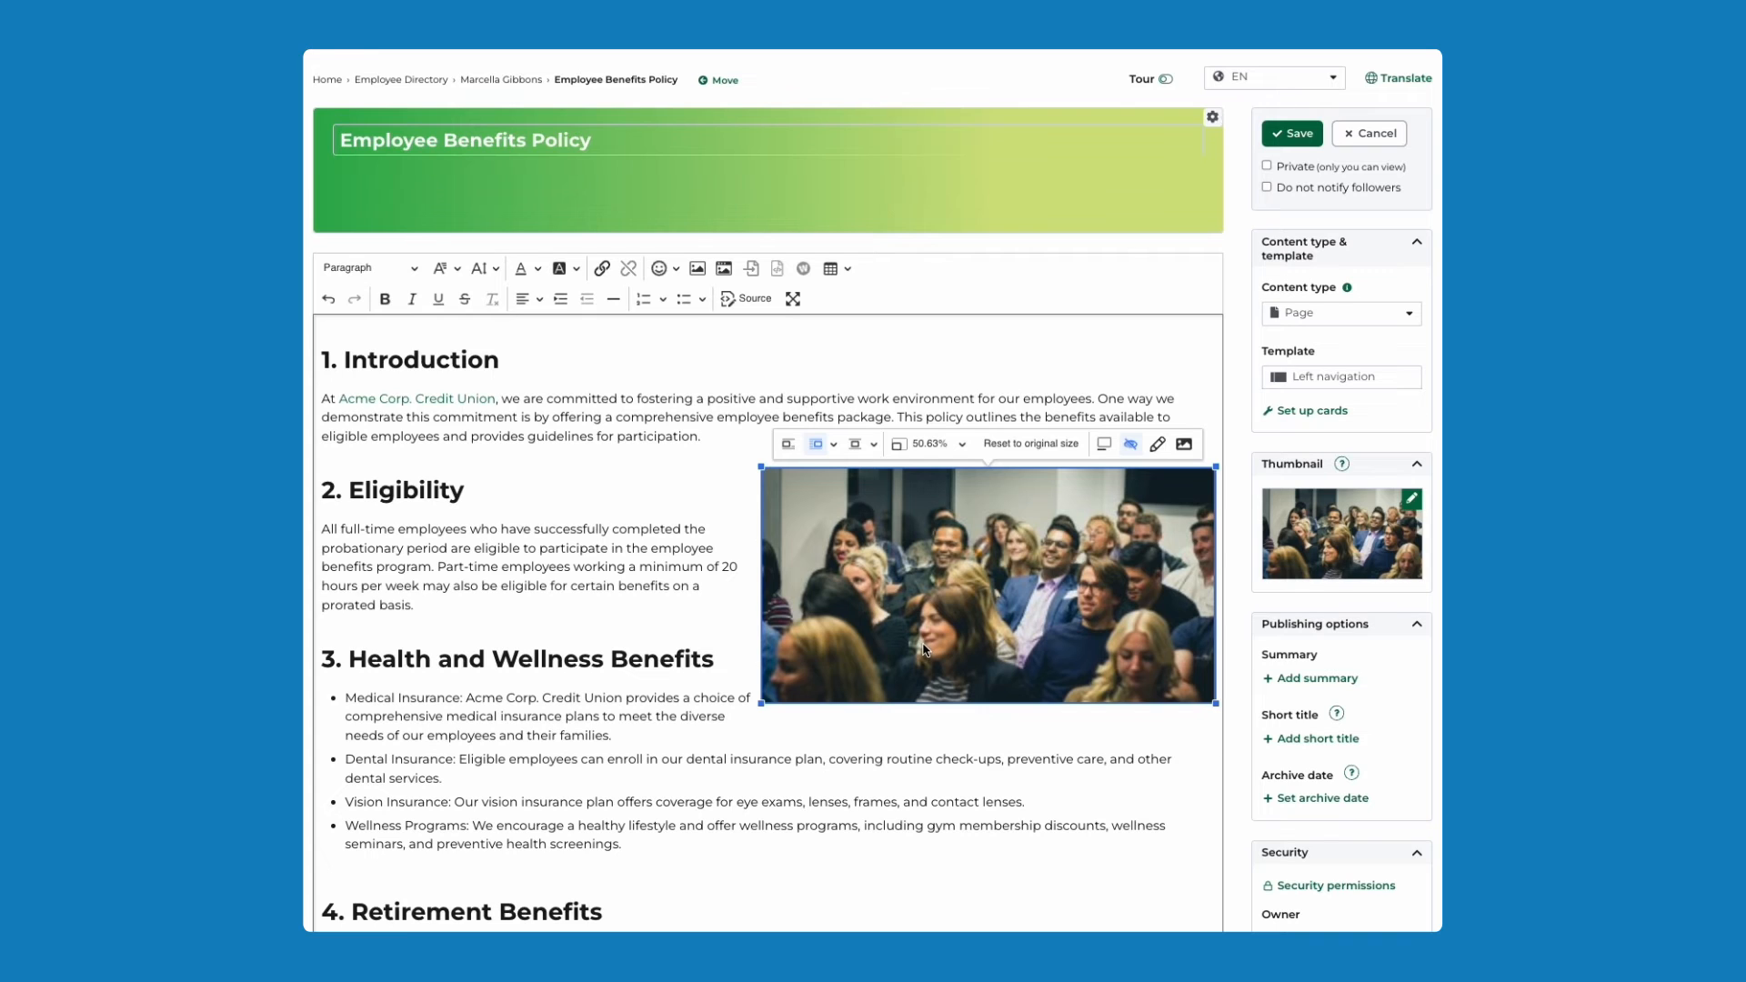
# Add the caption "People listening to a presentation" to the audience photo.
pyautogui.click(1105, 445)
pyautogui.write('P')
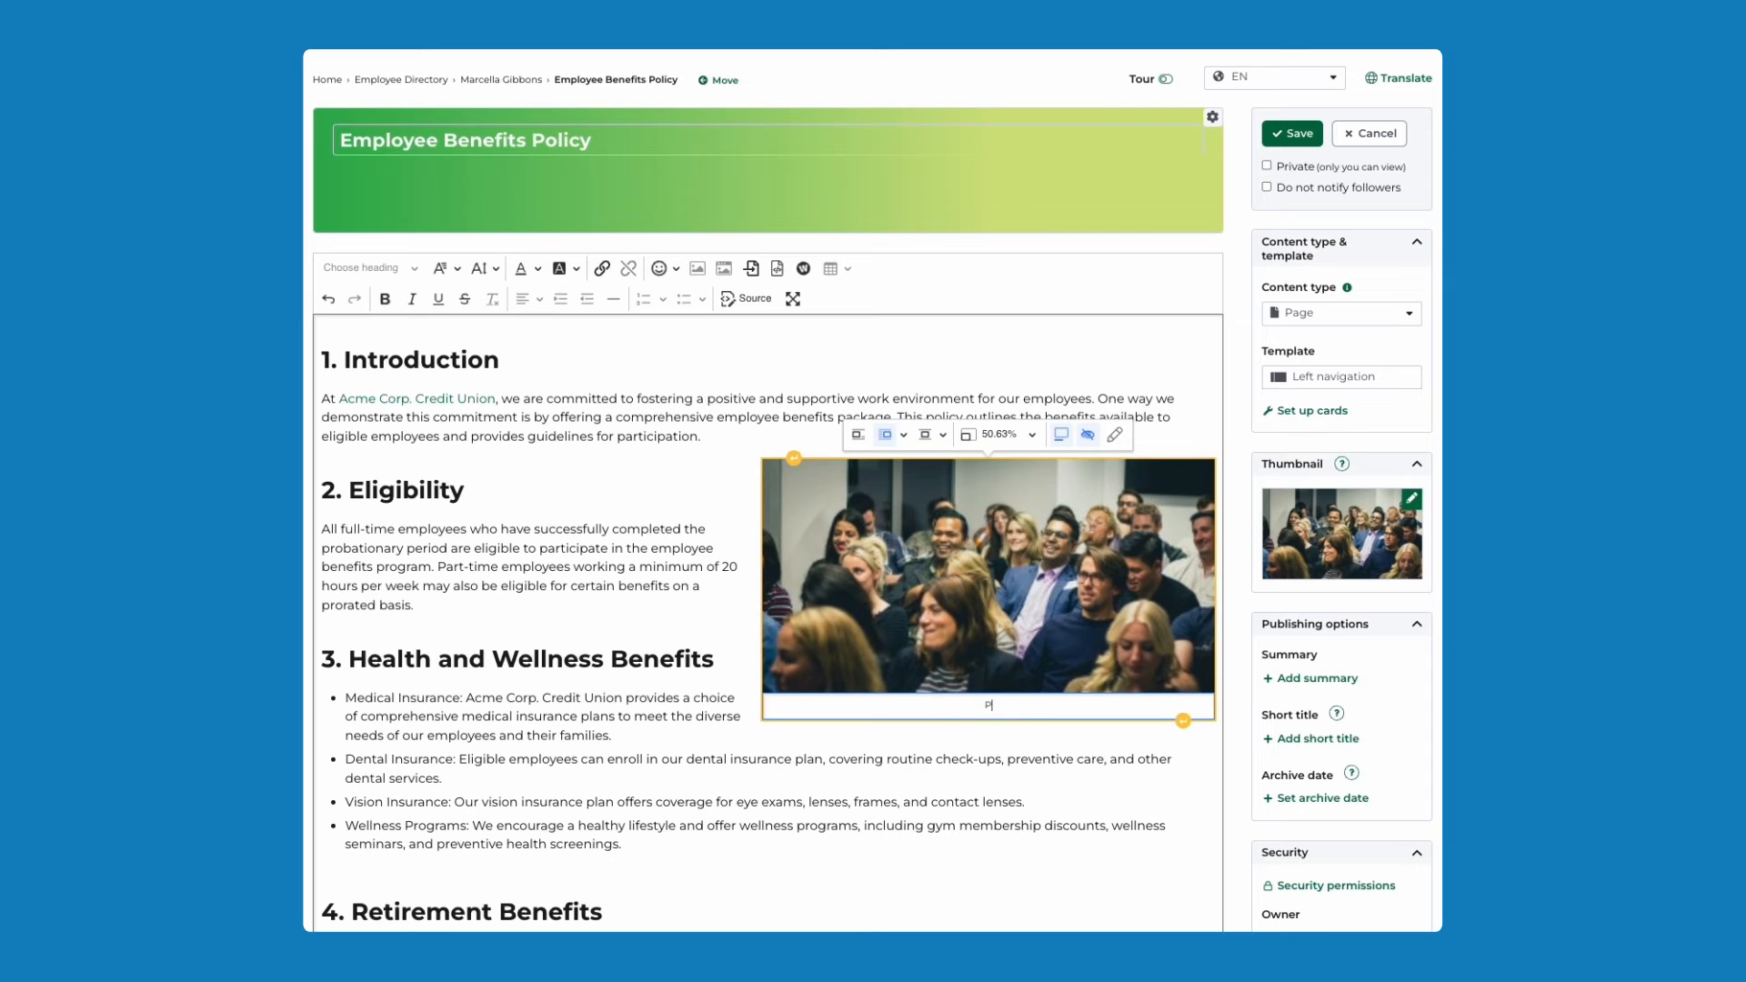
pyautogui.write('eople listening to a presentation')
# View the image properties of the captioned audience photo.
pyautogui.click(1115, 438)
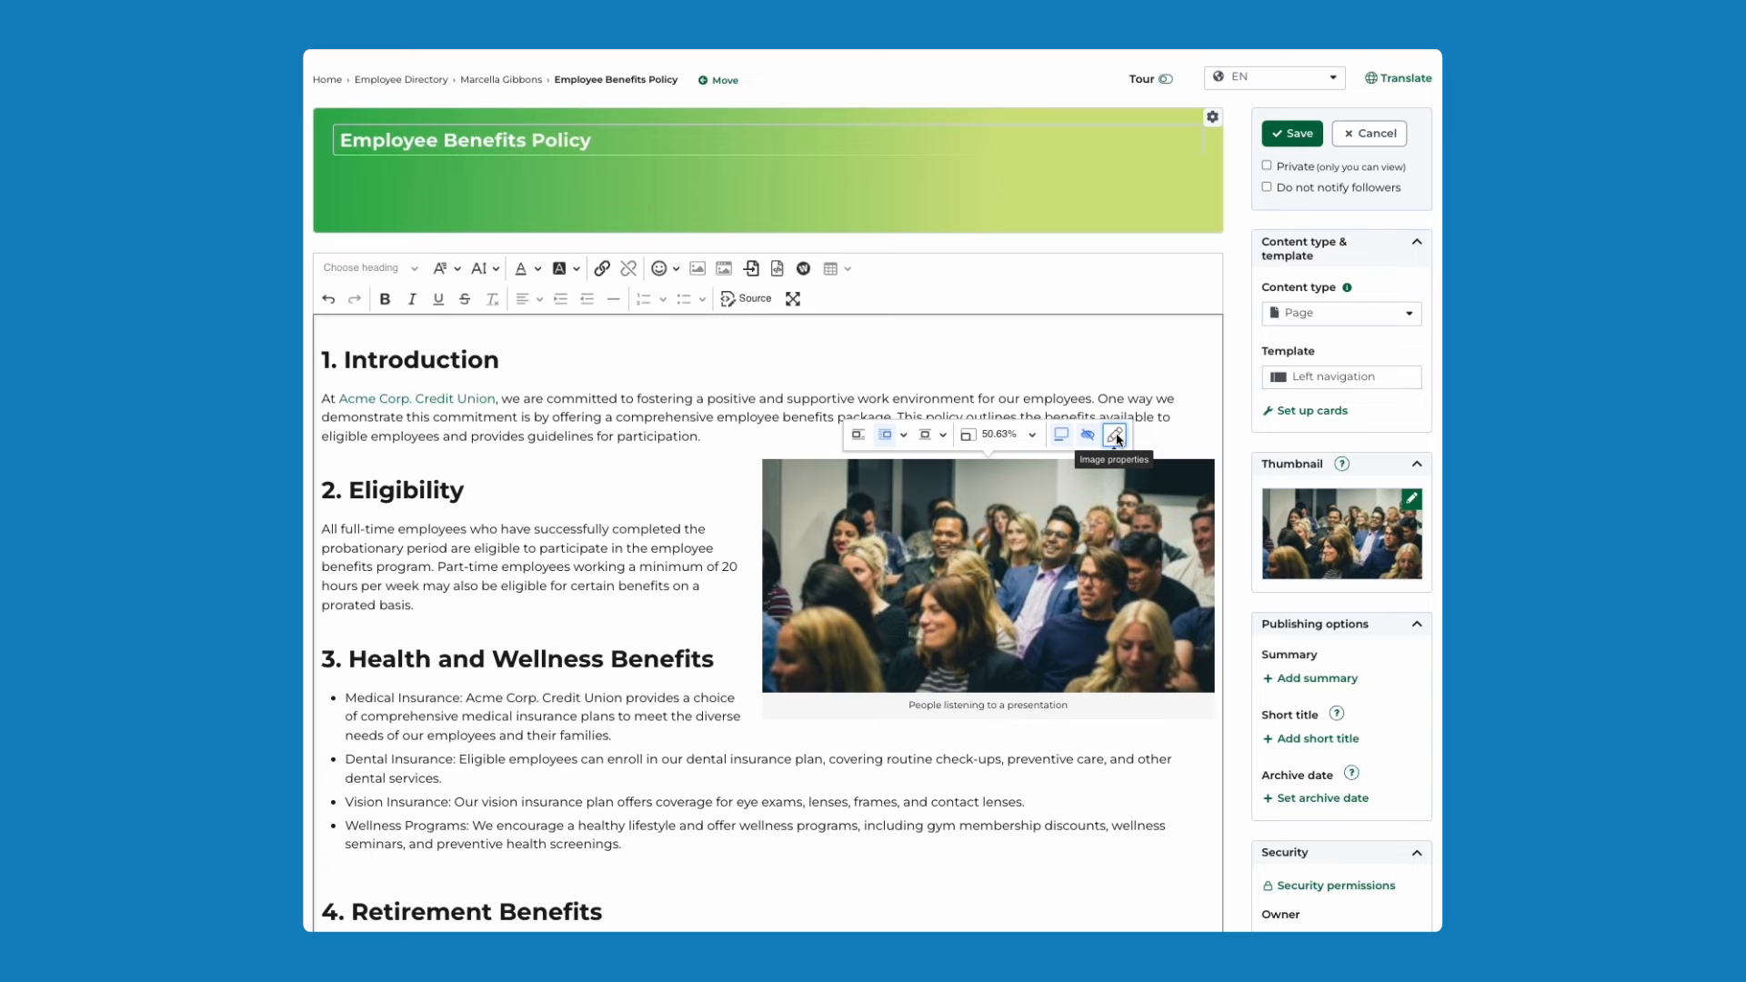
pyautogui.click(1104, 482)
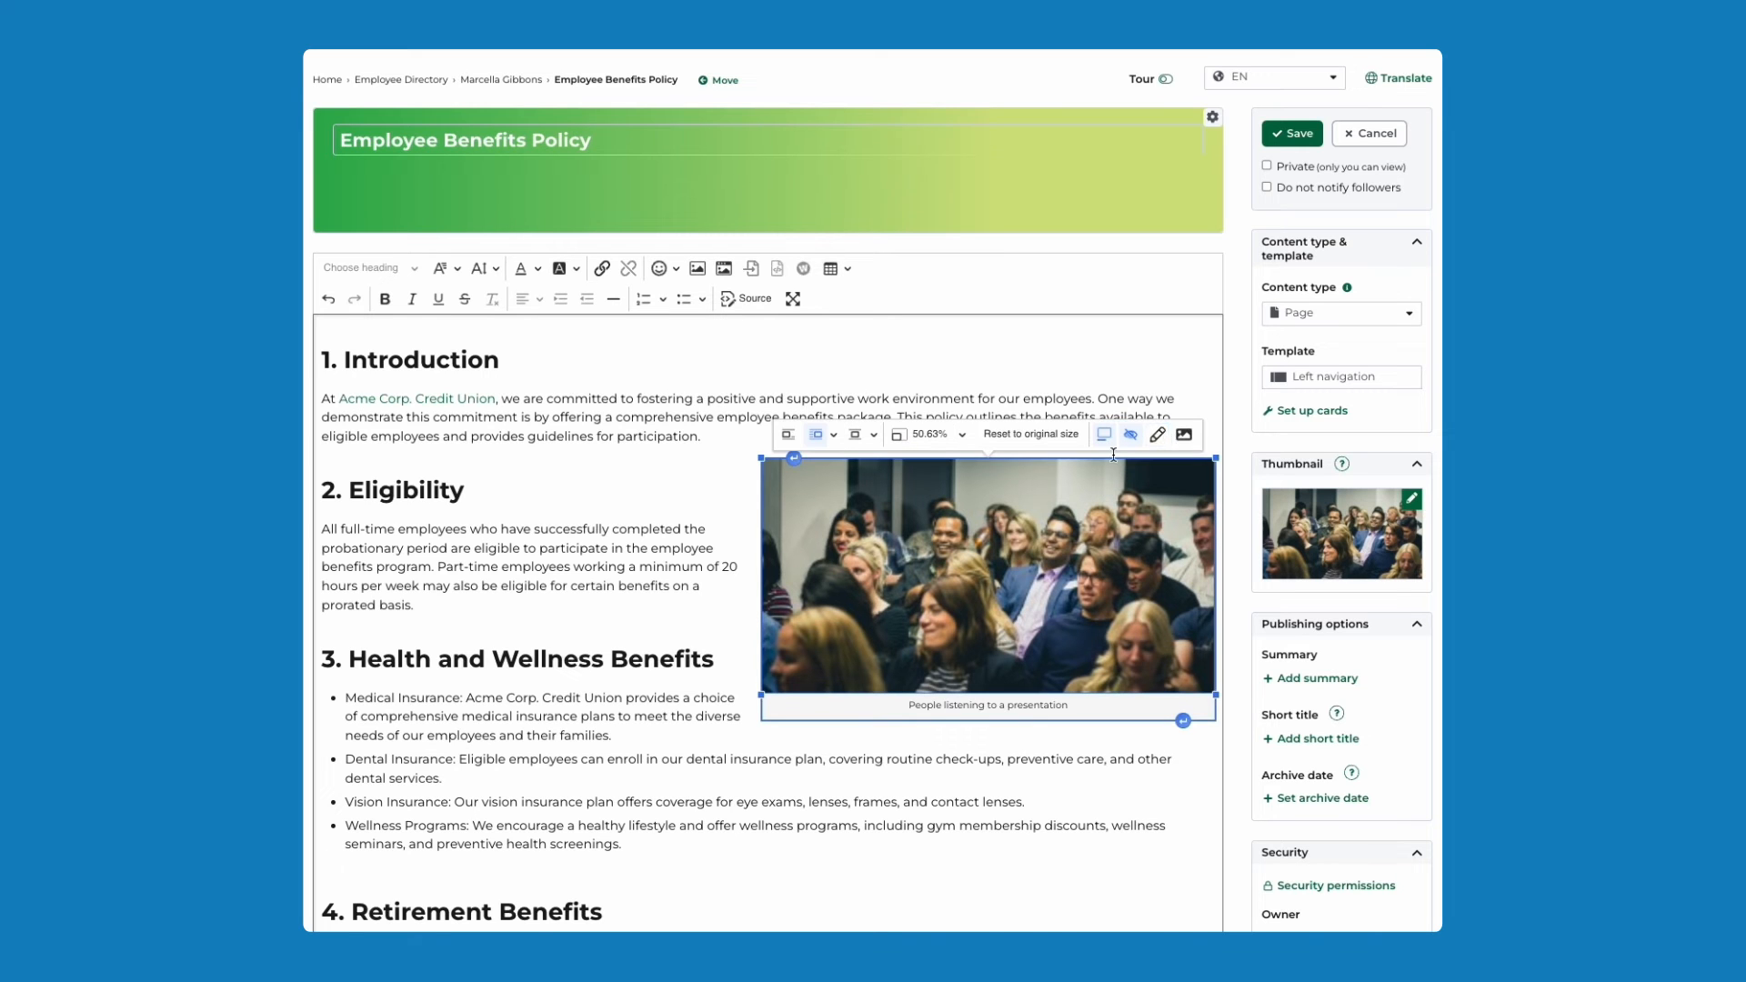
pyautogui.click(1155, 436)
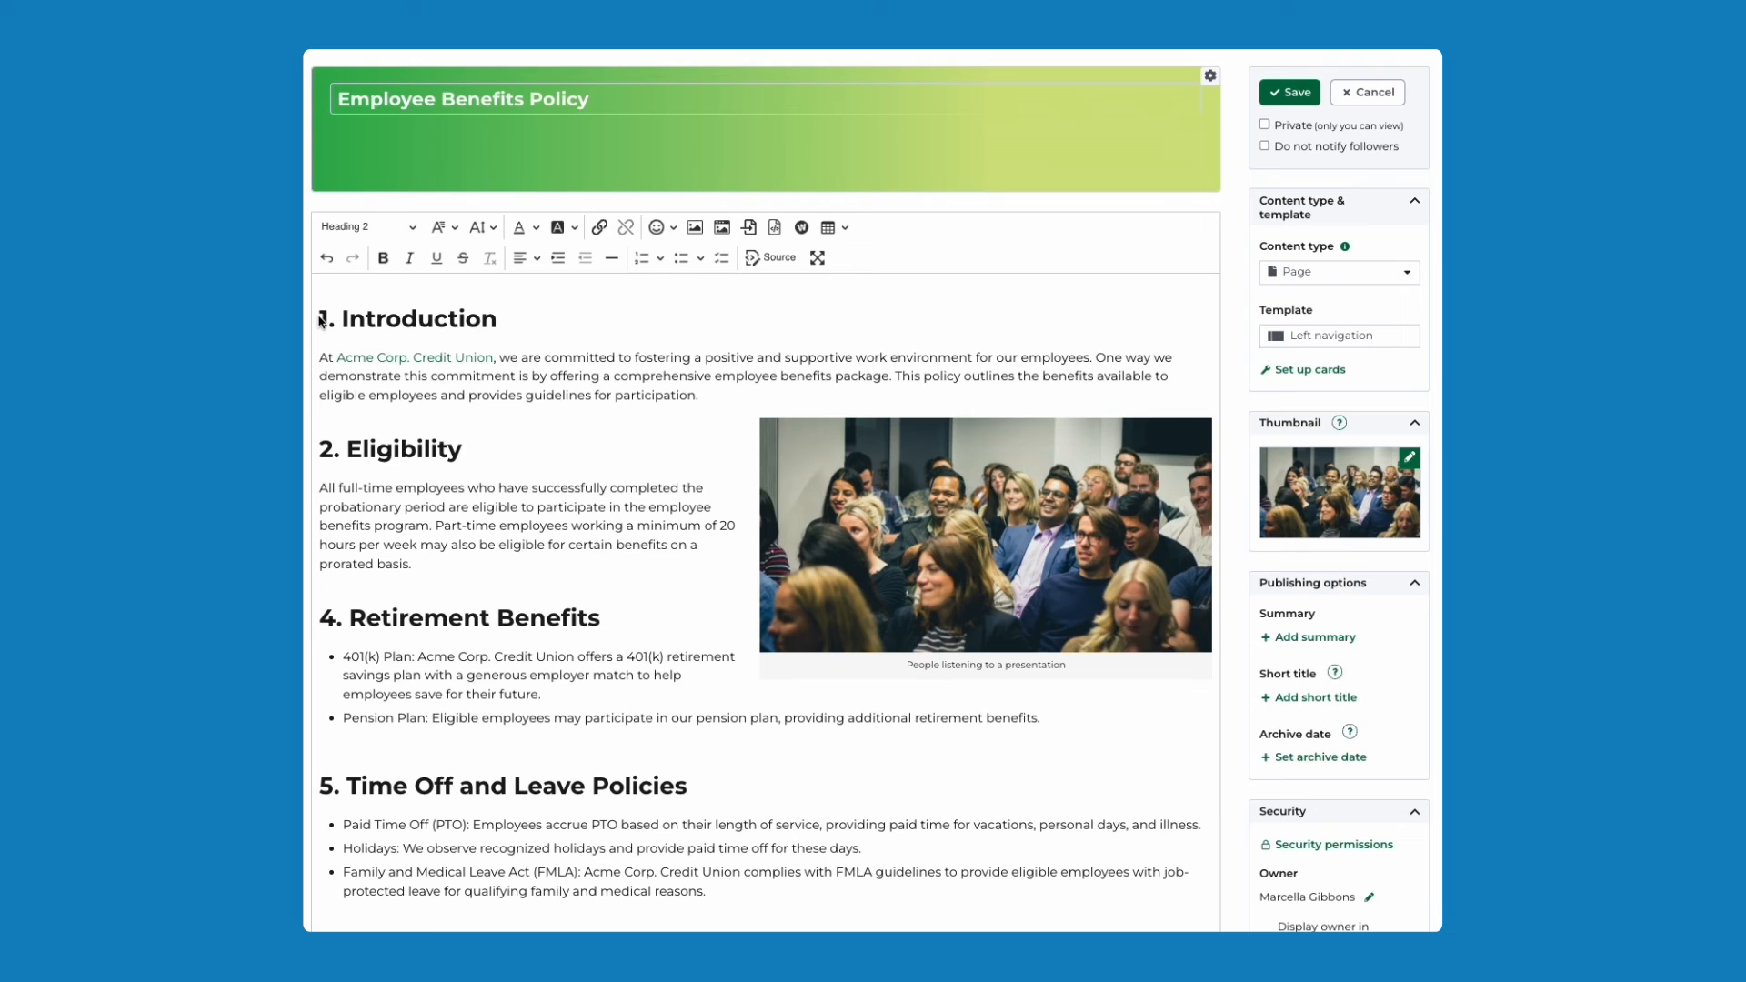
# Add the heading "To do's" above the Introduction heading and start a new paragraph below it.
pyautogui.click(321, 321)
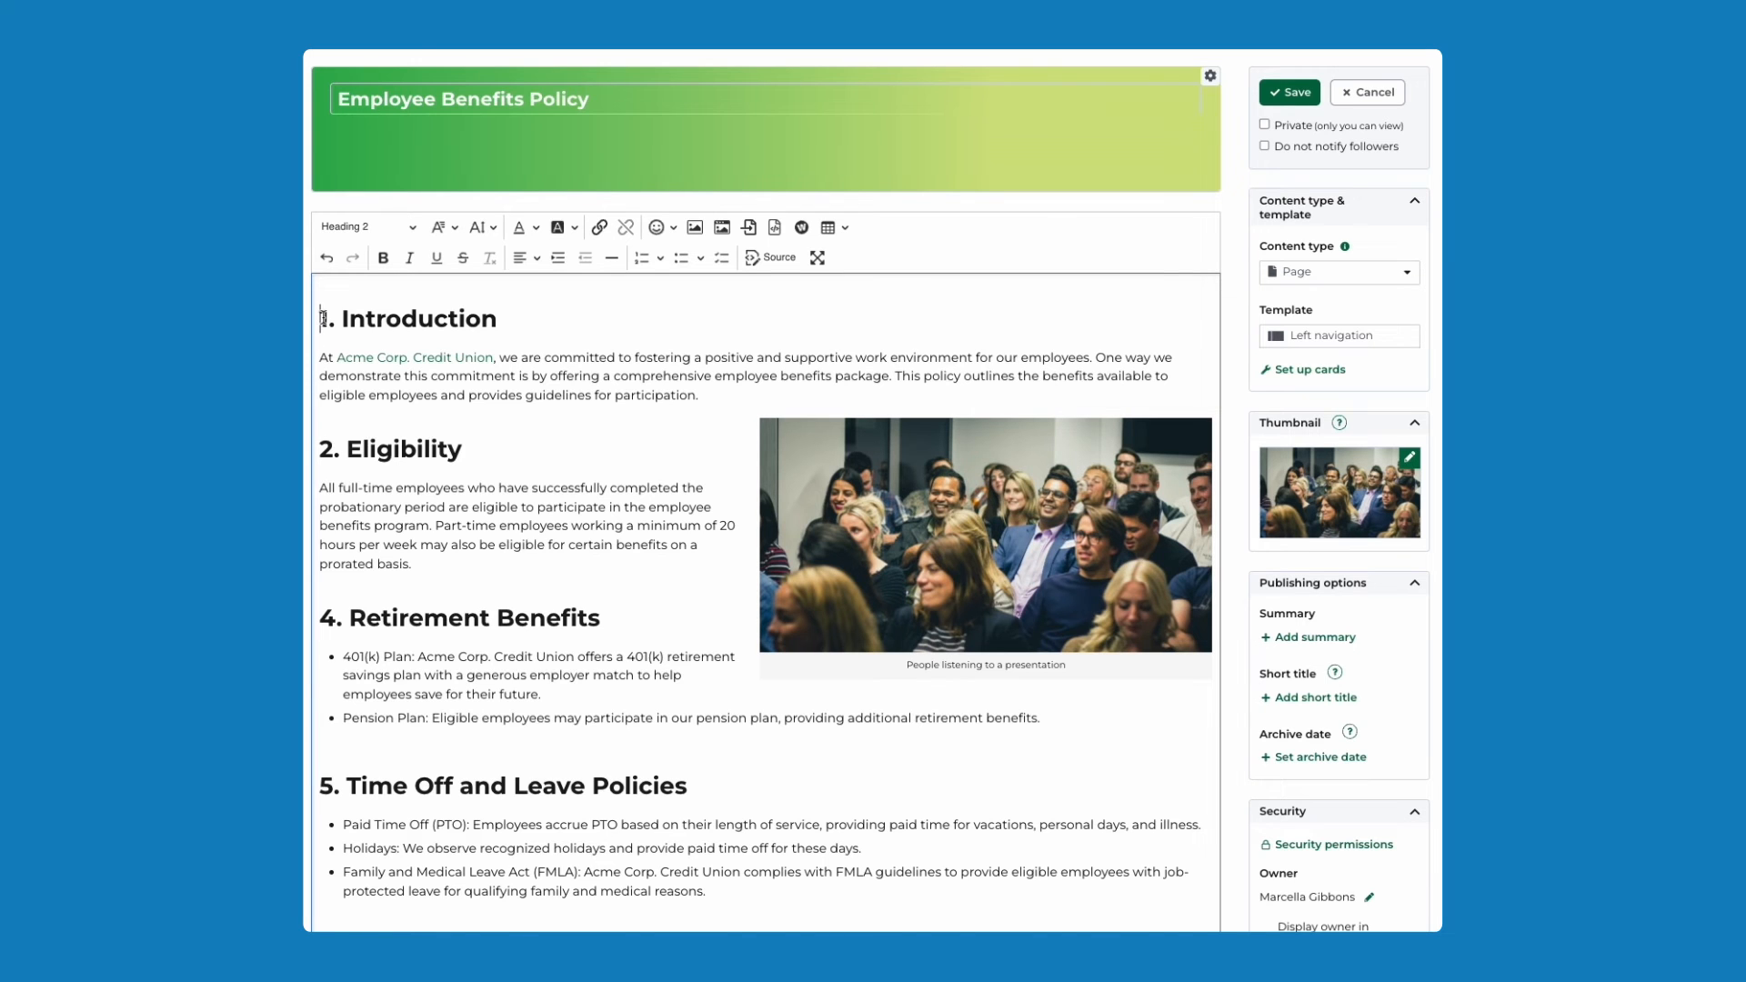
pyautogui.press('Return')
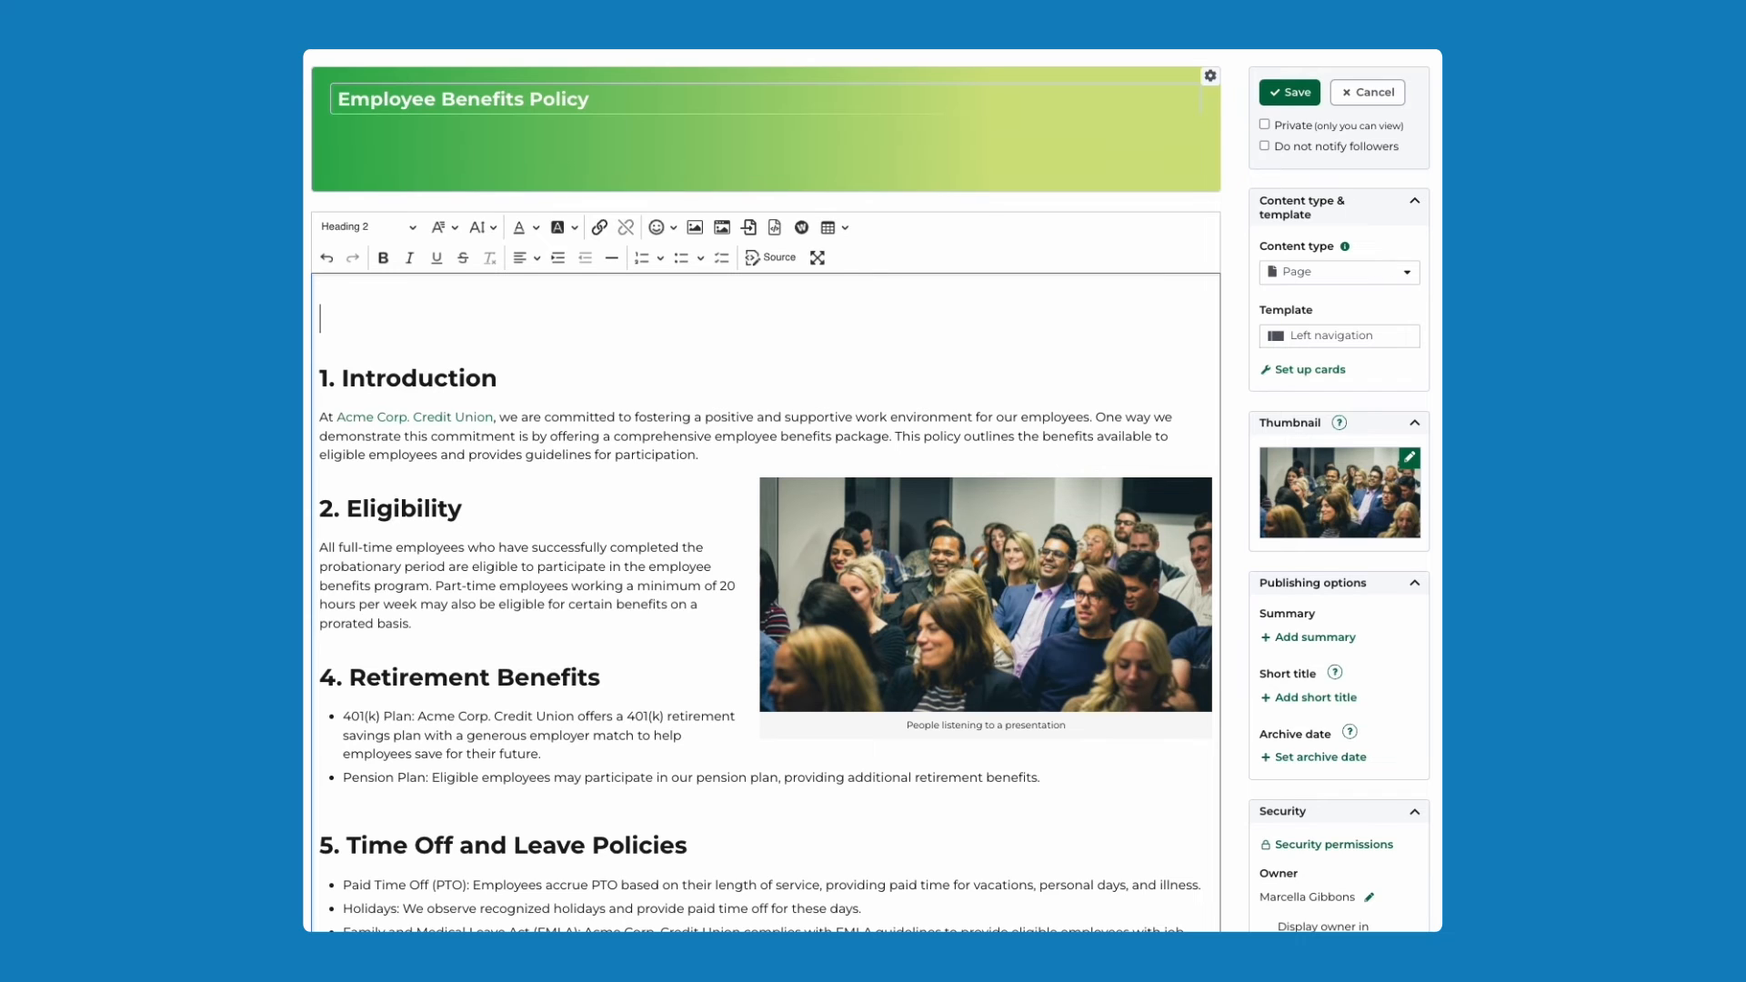
pyautogui.write("To do's")
pyautogui.press('Return')
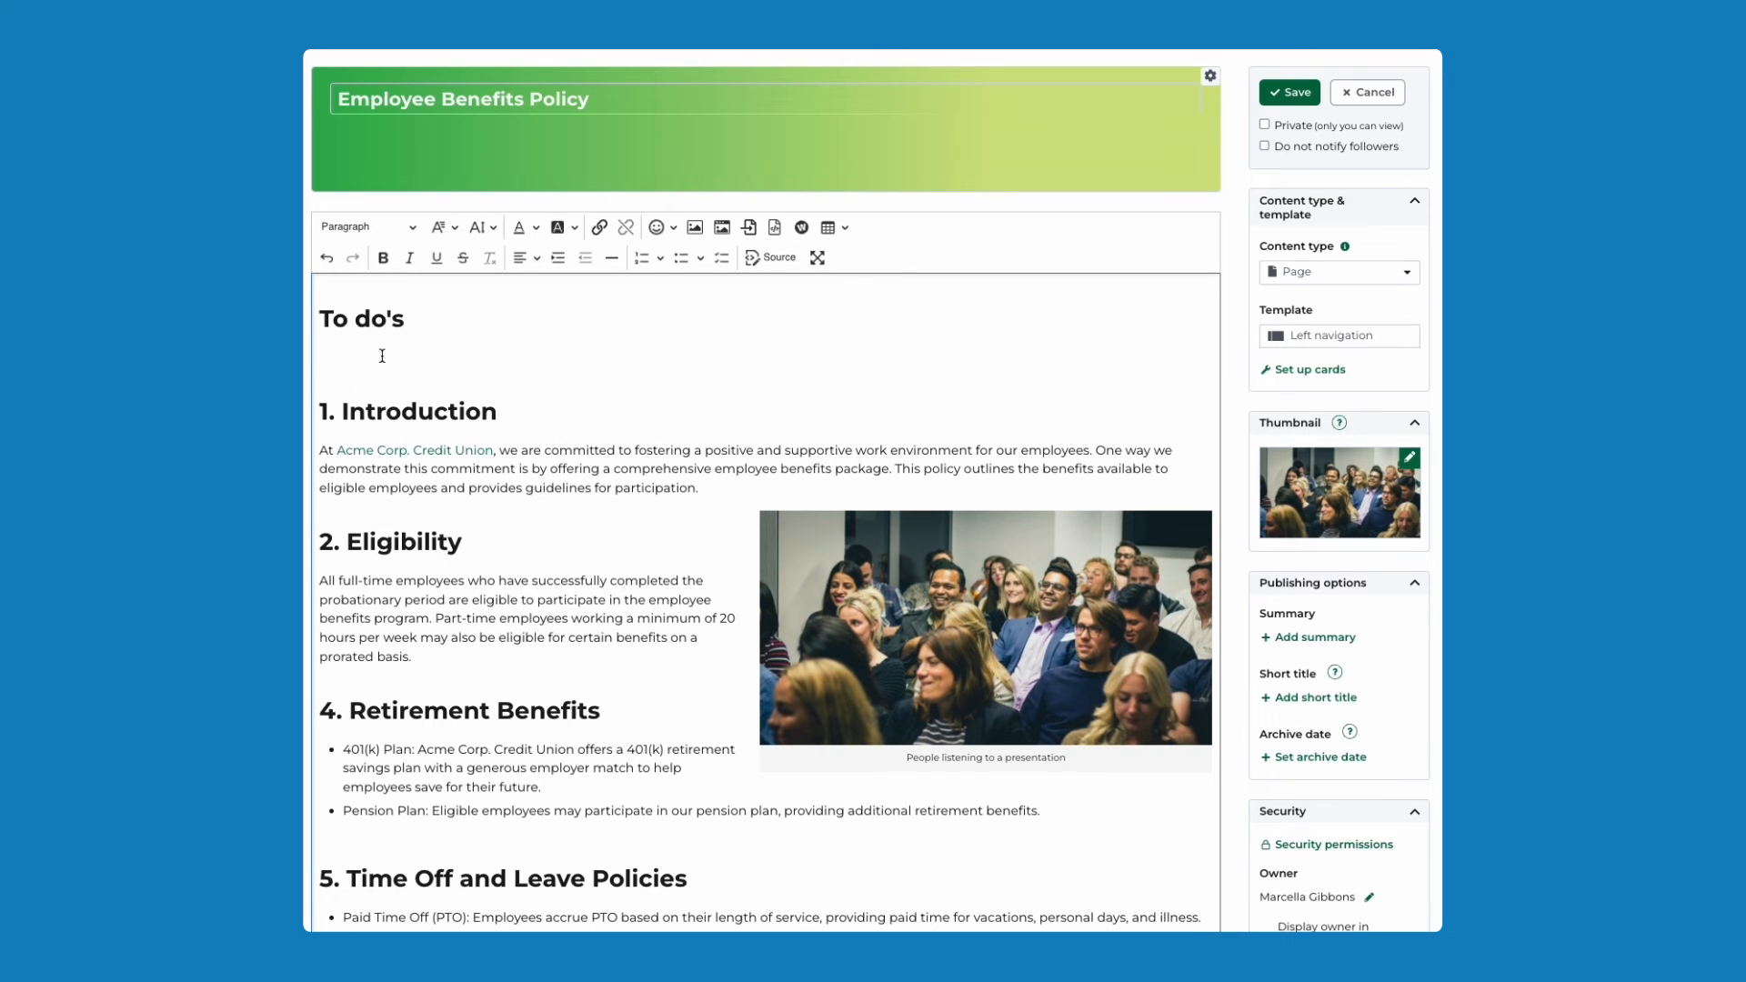
# Start a to-do list under the "To do's" heading with a first item mentioning the content-editing colleague, followed by "to edit content".
pyautogui.click(723, 262)
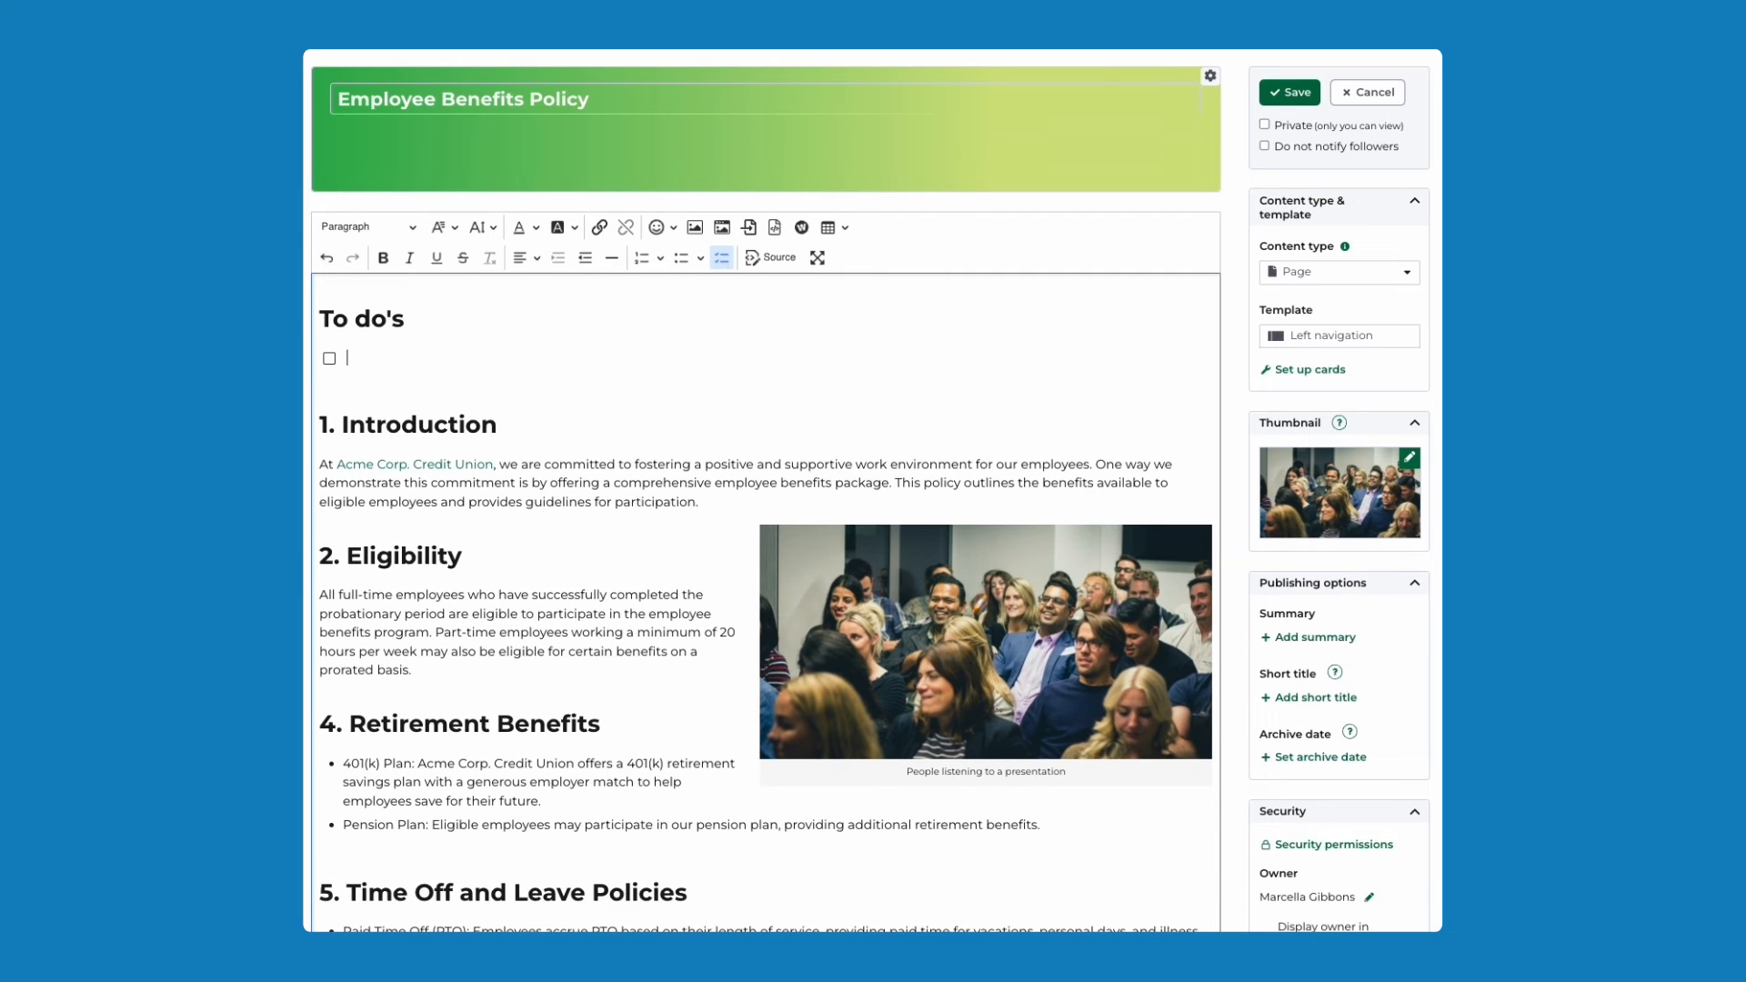
pyautogui.write('@Carol')
pyautogui.press('Return')
pyautogui.write('to edit content')
pyautogui.press('Return')
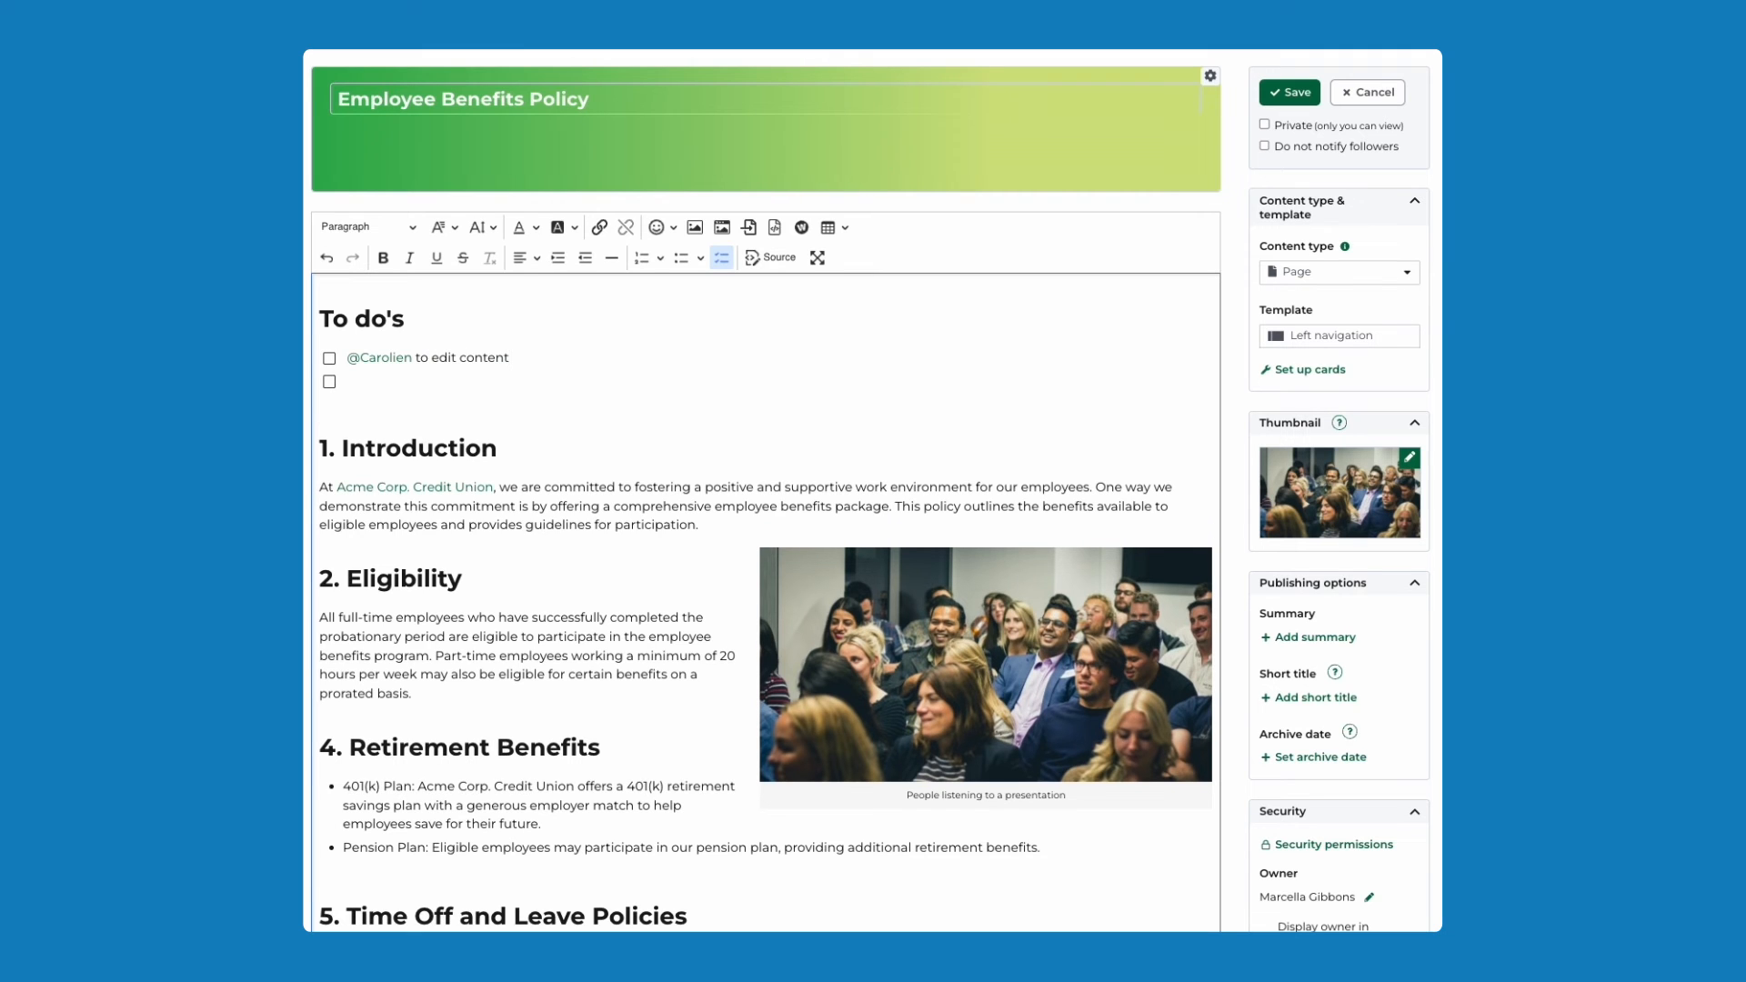
# Fill in the second to-do item with a mention of the colleague handling distribution, followed by "to distribute with staff".
pyautogui.write('@Marc')
pyautogui.press('Return')
pyautogui.write('to distribute with staff')
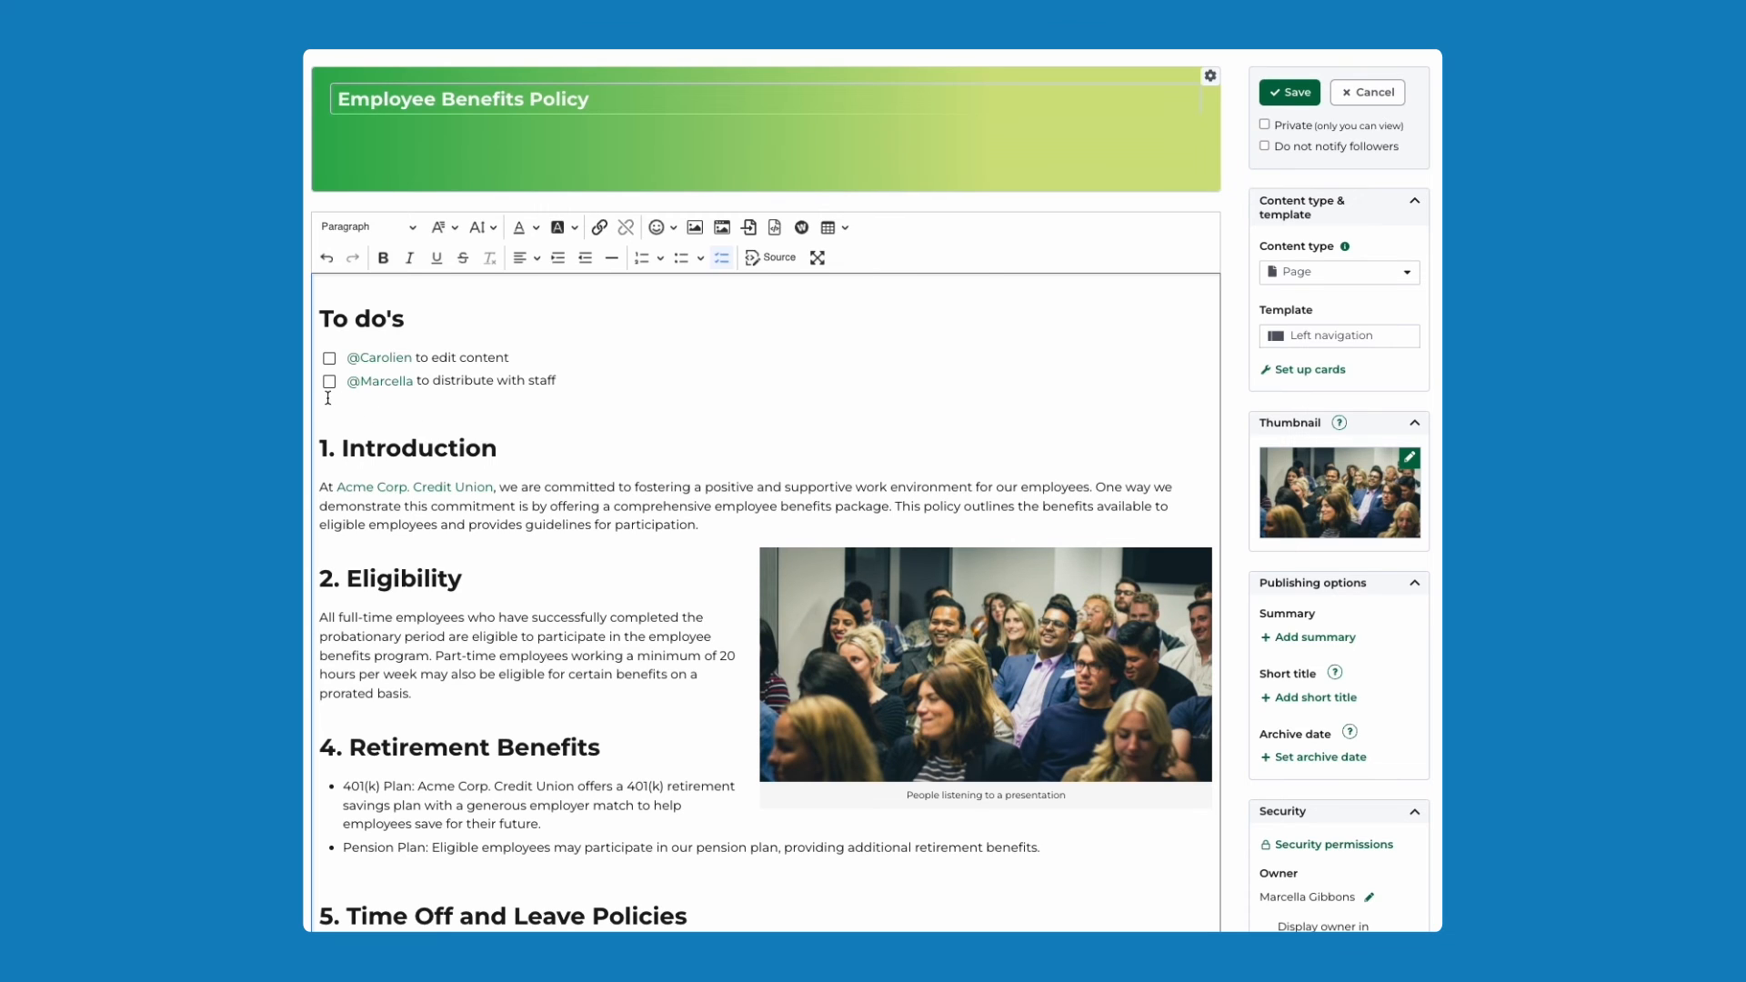
# Mark the "to edit content" to-do item as done and save the page.
pyautogui.click(329, 360)
pyautogui.click(1284, 93)
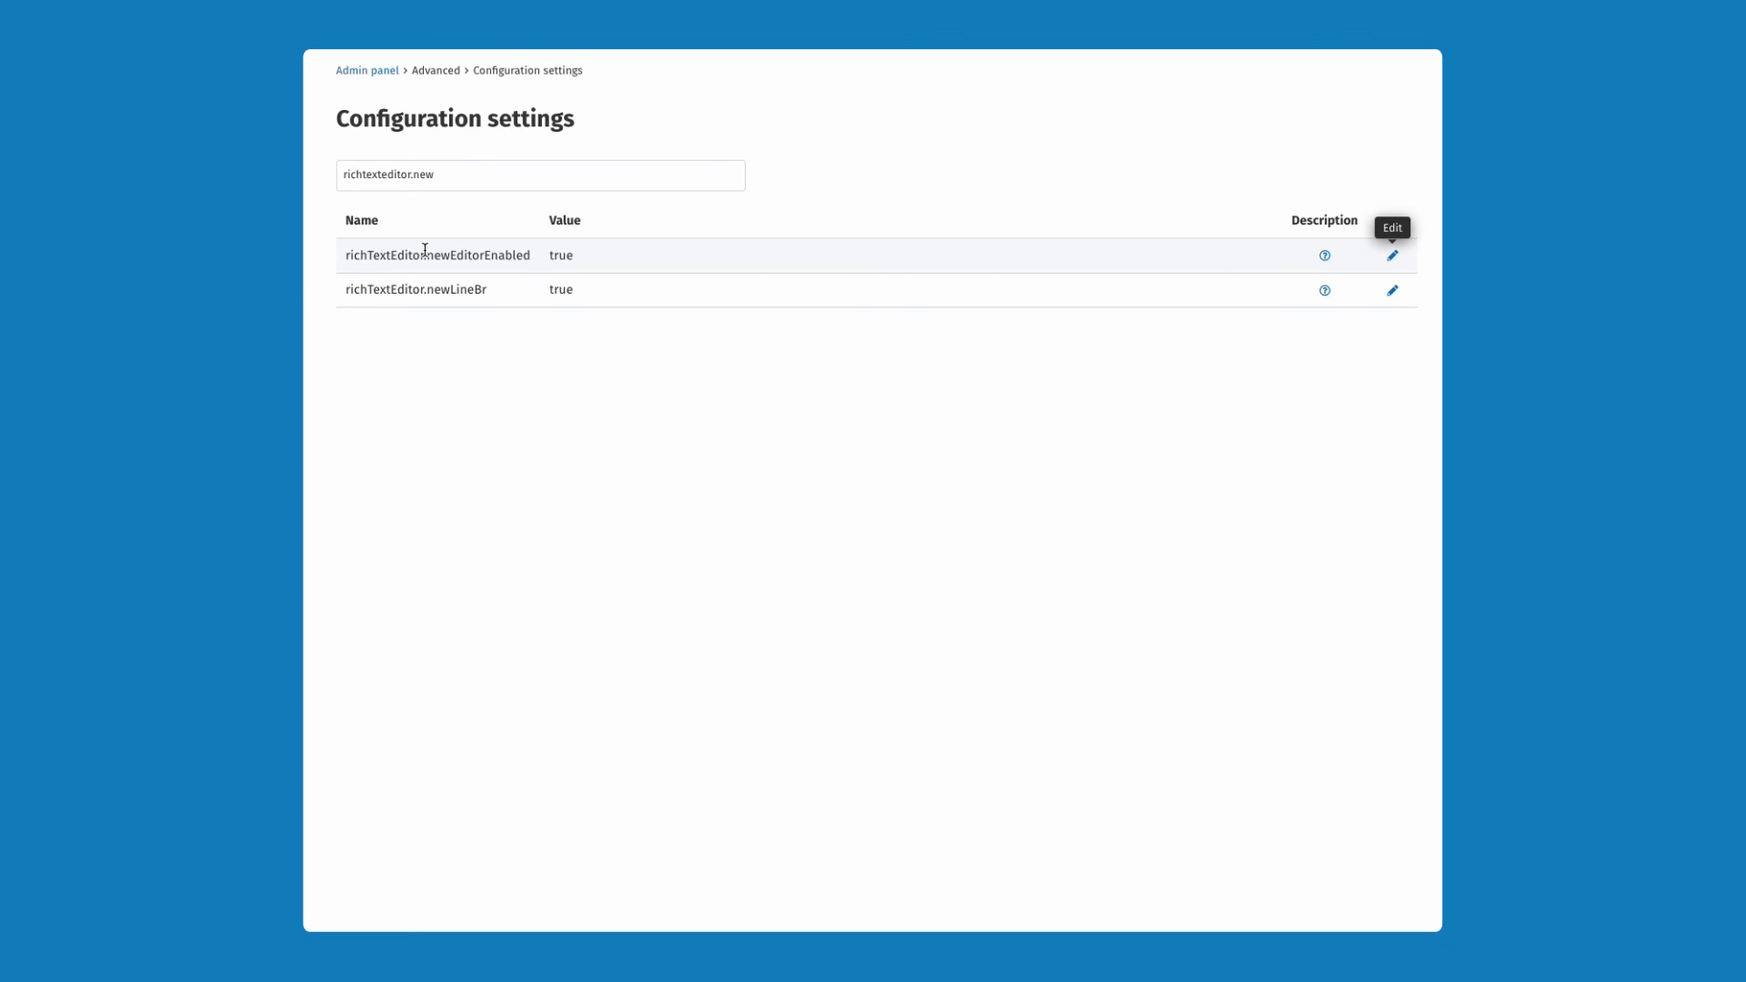
# View the value options of the richTextEditor.newEditorEnabled configuration setting and close them without saving.
pyautogui.moveTo(537, 258); pyautogui.dragTo(437, 259)
pyautogui.moveTo(353, 258); pyautogui.dragTo(345, 257)
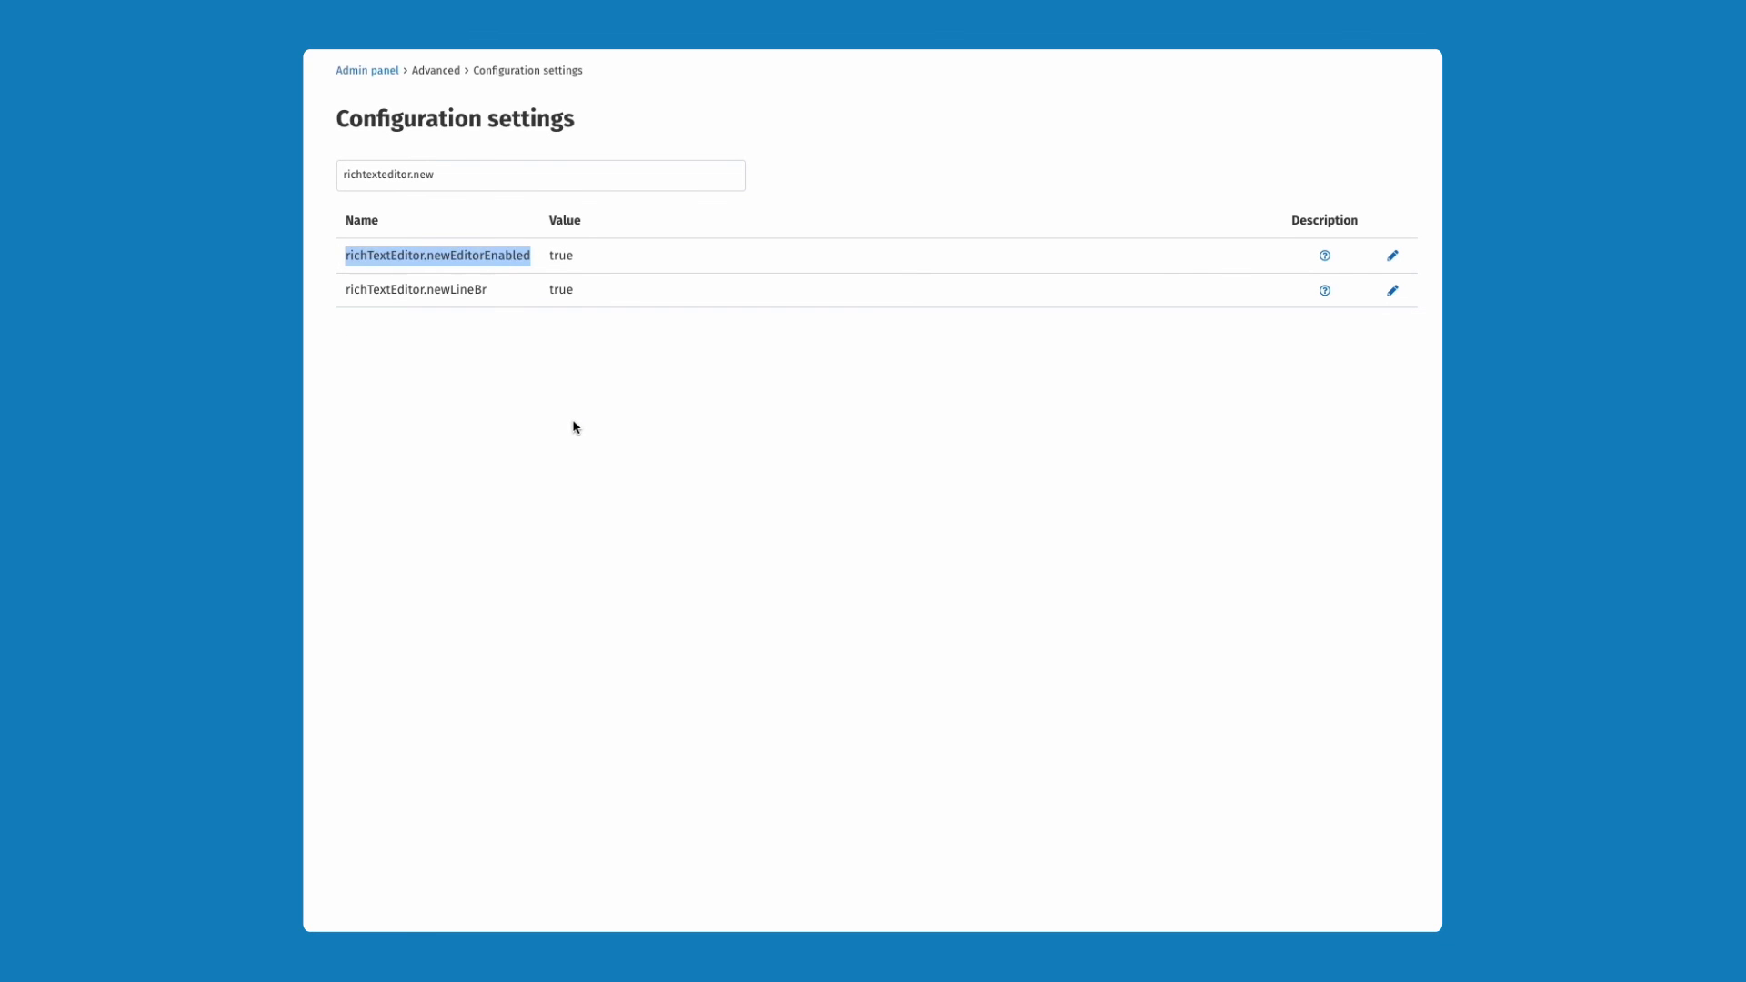
pyautogui.click(1391, 260)
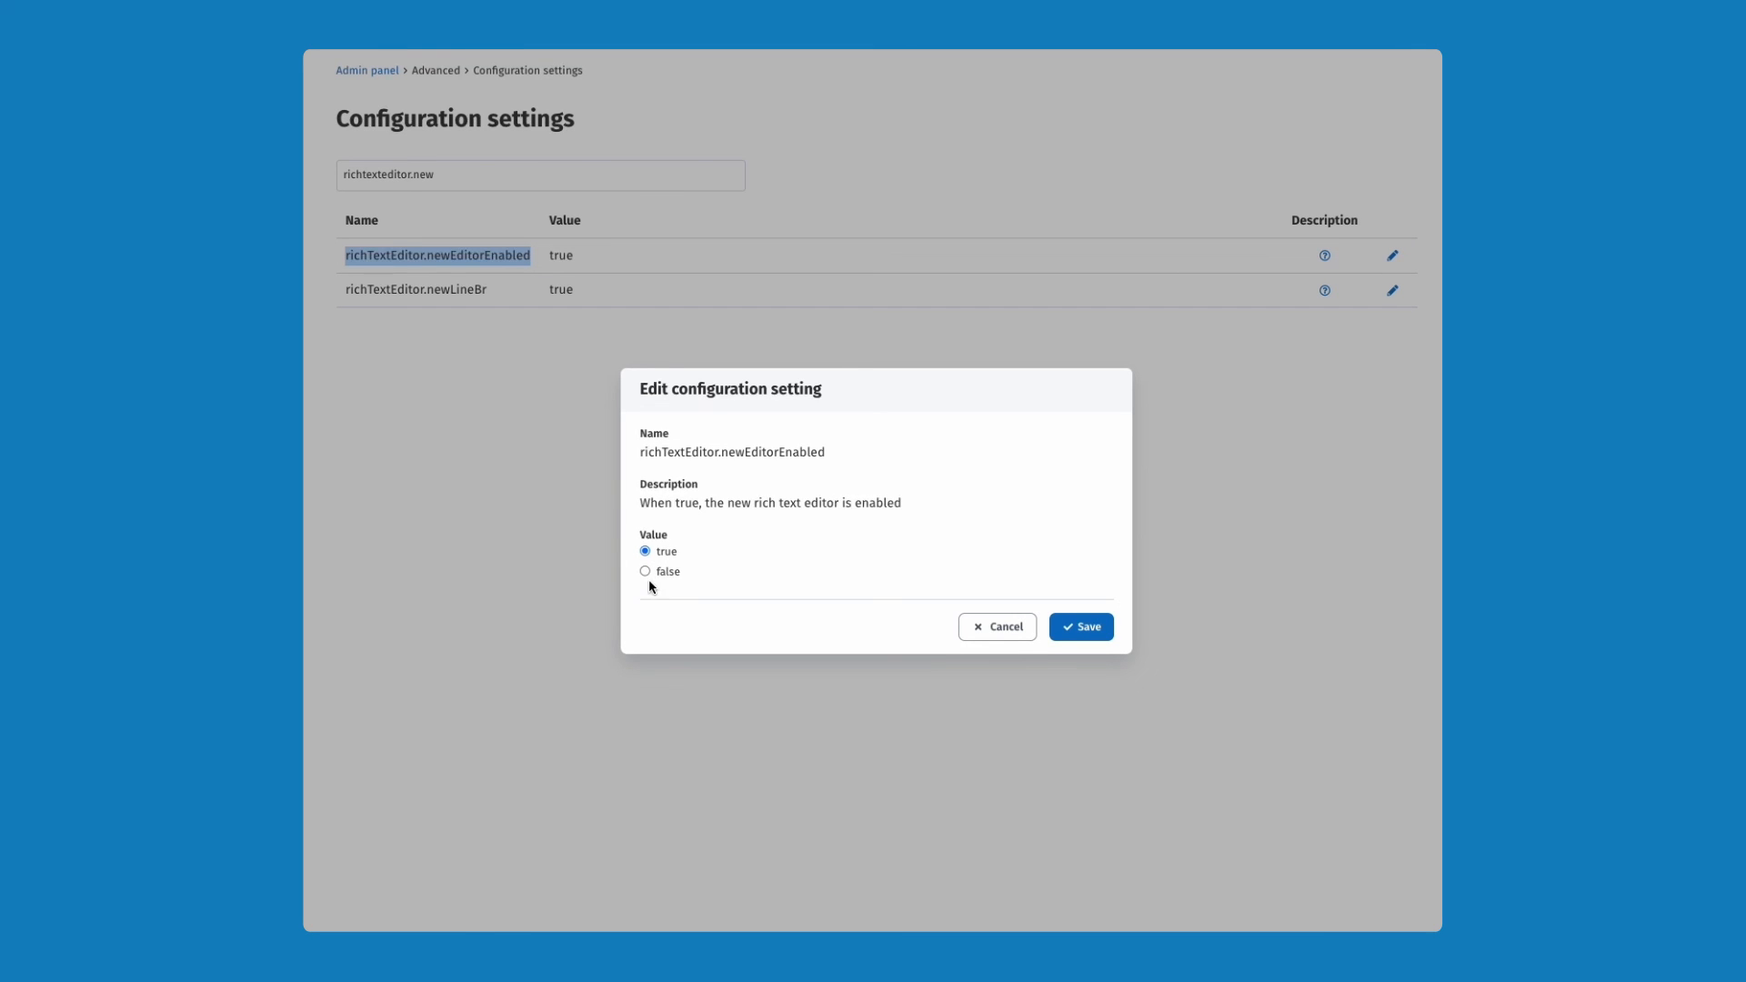
pyautogui.click(1000, 634)
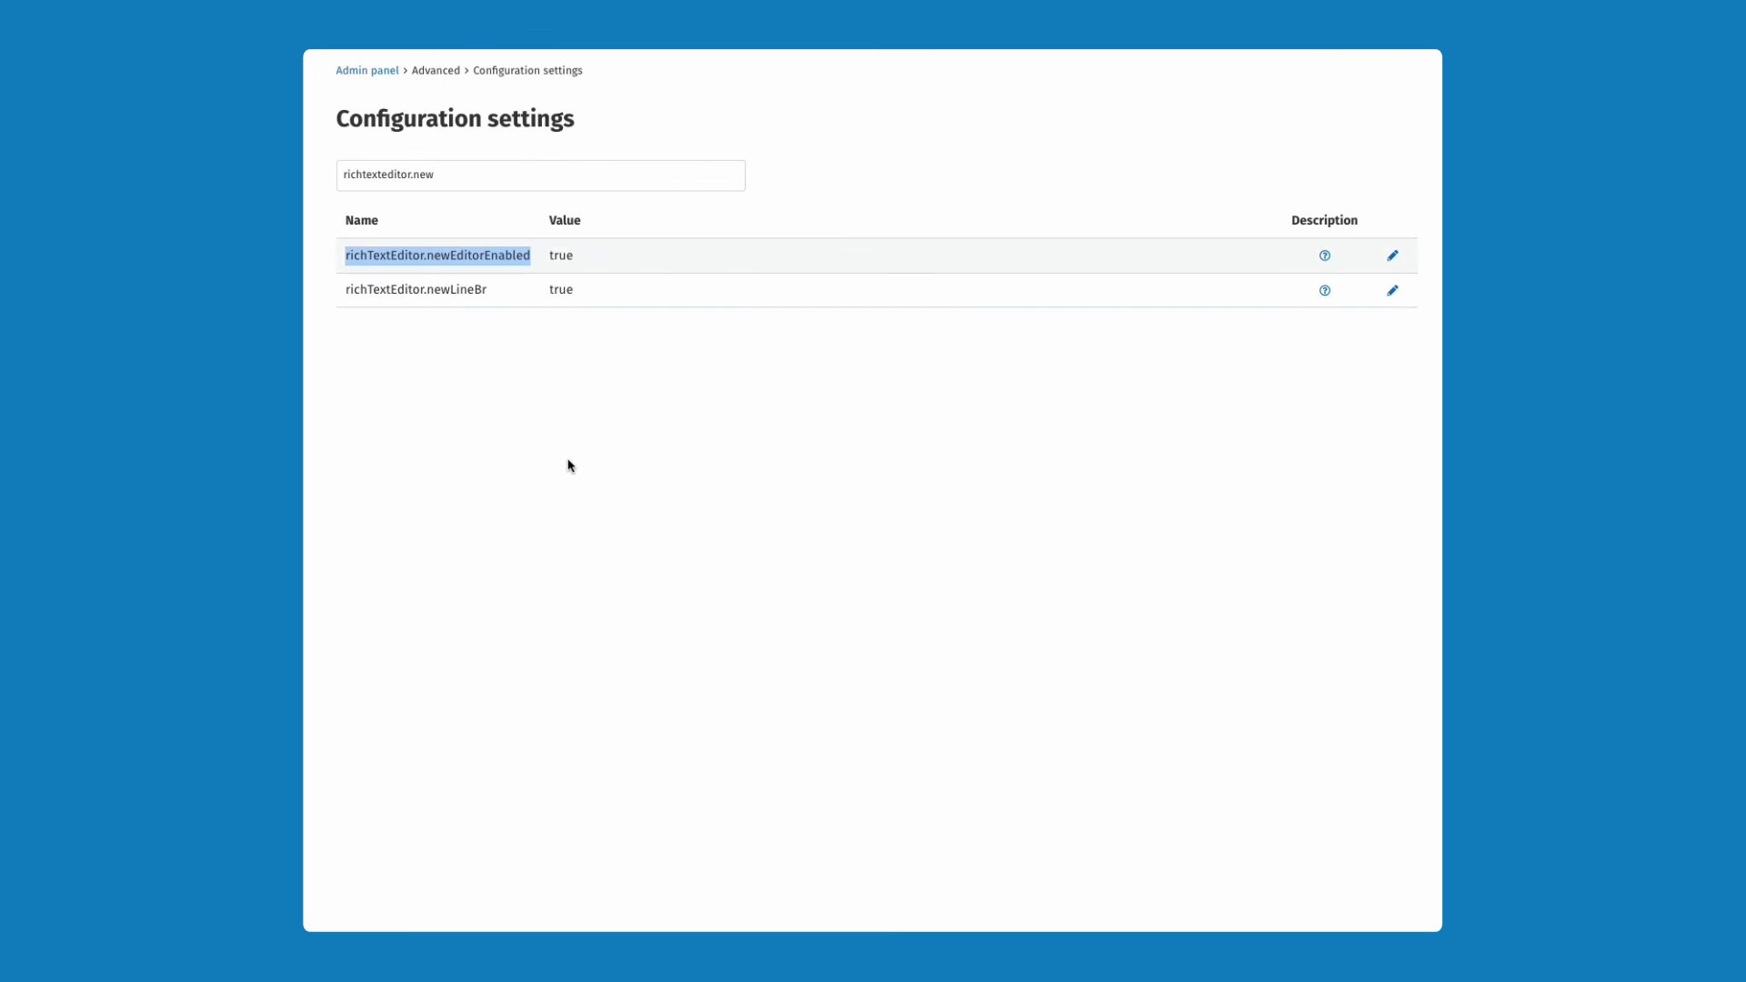
pyautogui.click(572, 470)
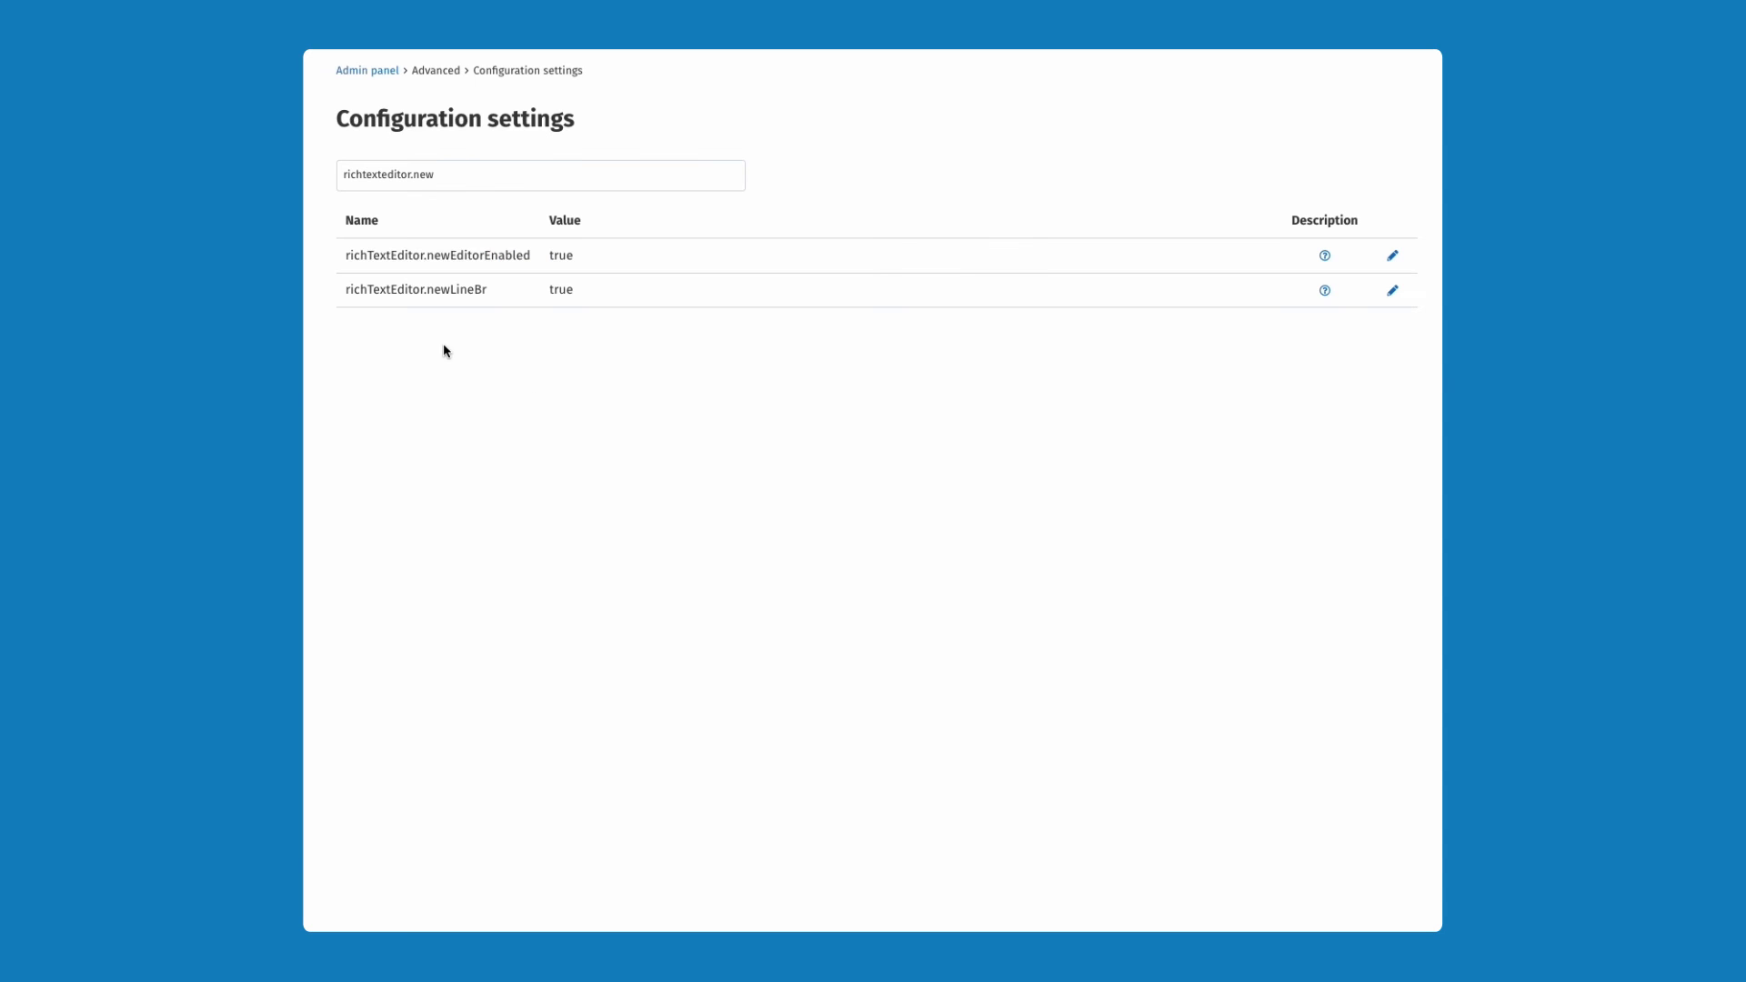